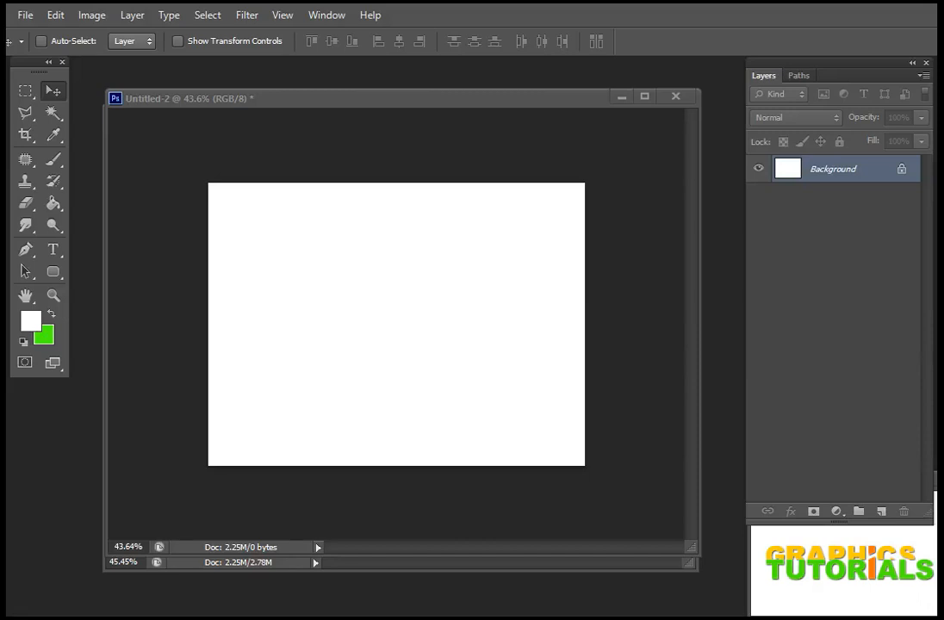
Step: Look over the topic list in Untitled-1, return to Untitled-2, and zoom its blank canvas in and out
left_click(460, 566)
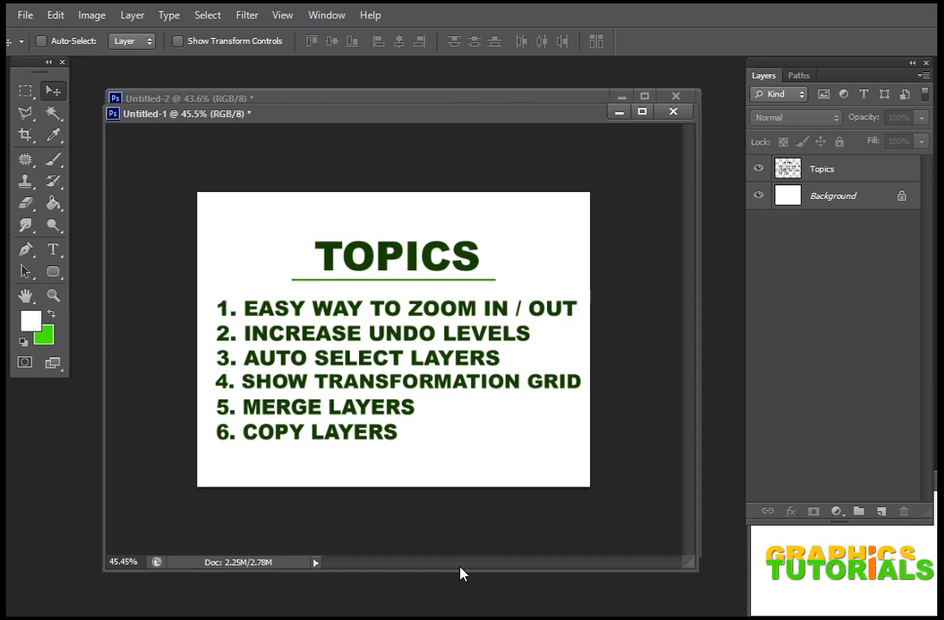
left_click(399, 100)
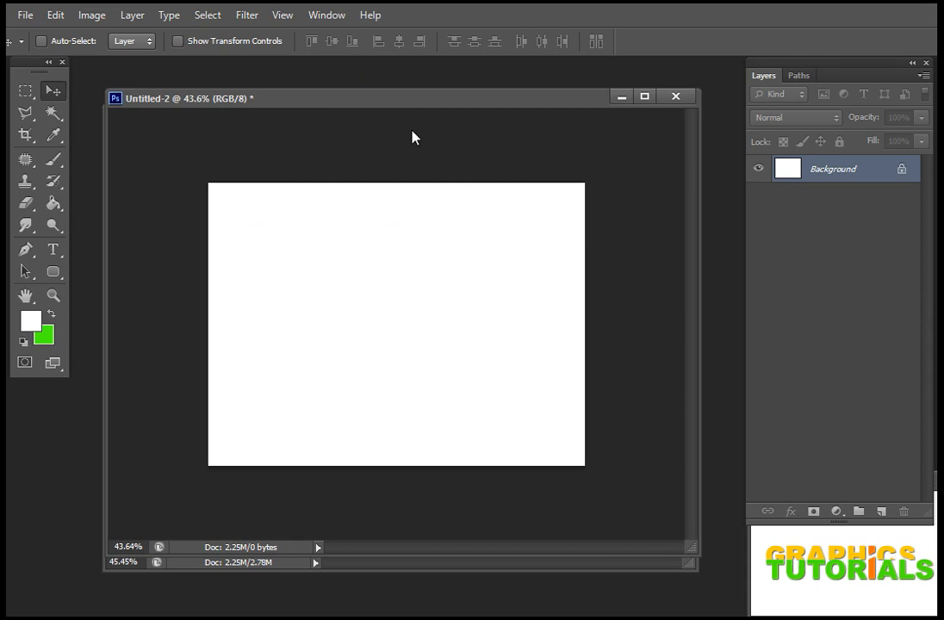
key("ctrl+plus")
key("ctrl+plus")
key("ctrl+minus")
key("ctrl+minus")
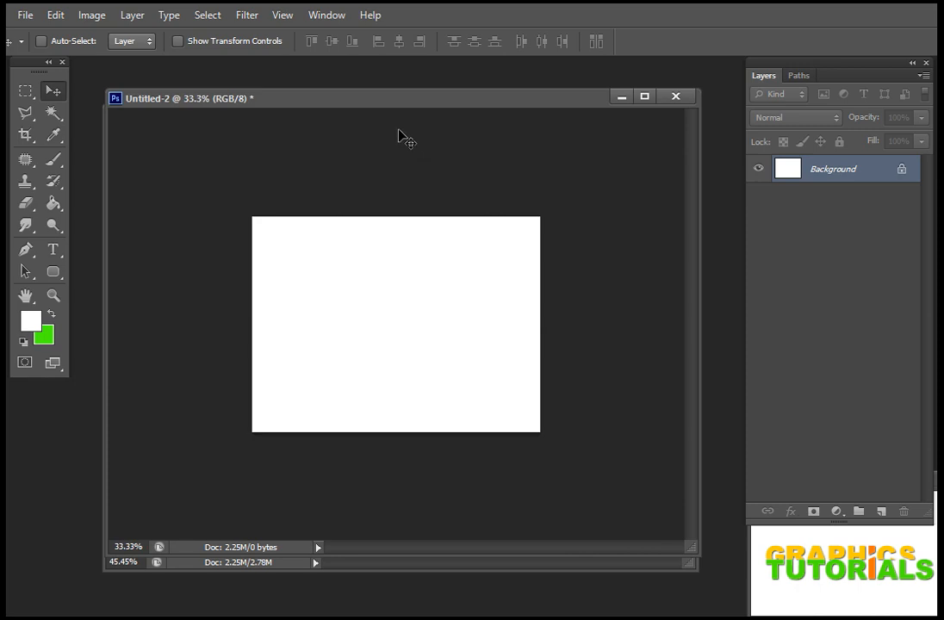
Step: Enable Zoom with Scroll Wheel in the General preferences and apply the change
left_click(57, 17)
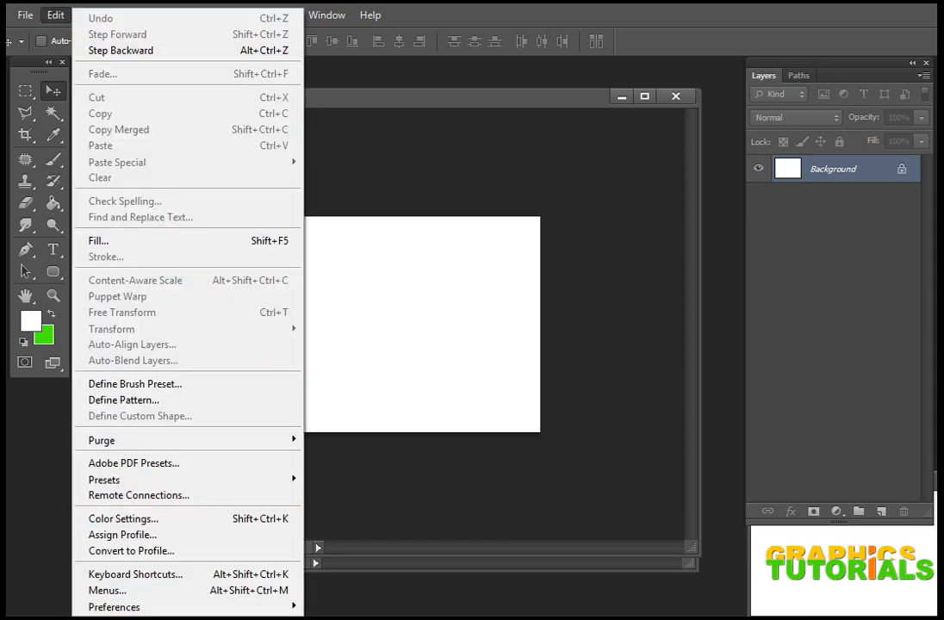
mouse_move(233, 608)
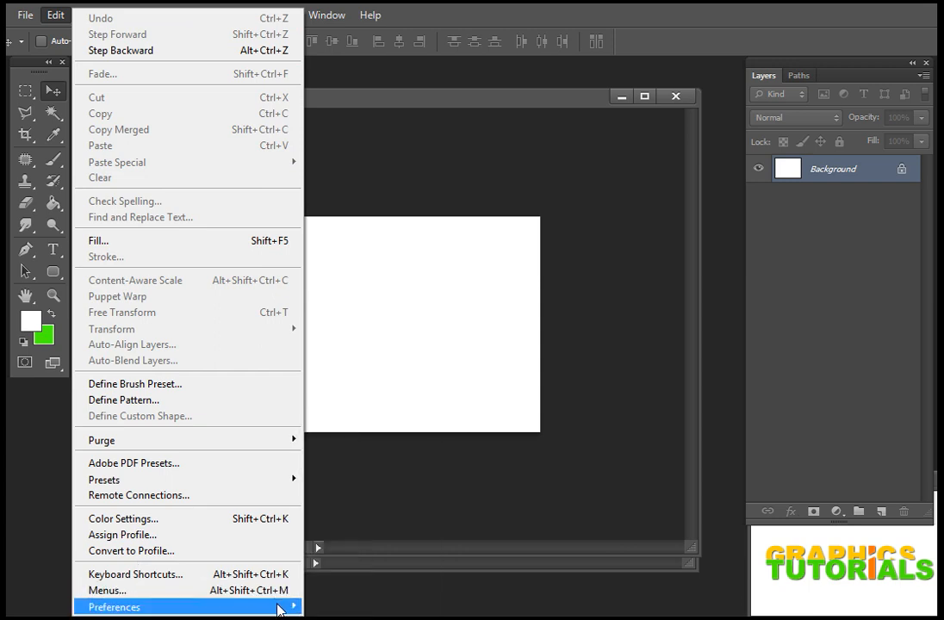
mouse_move(293, 610)
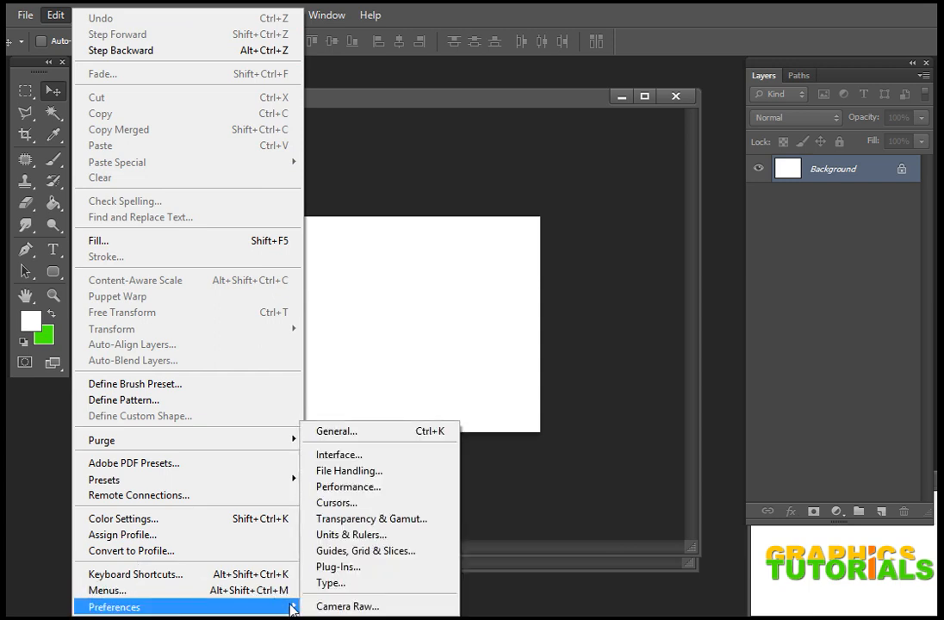
left_click(401, 440)
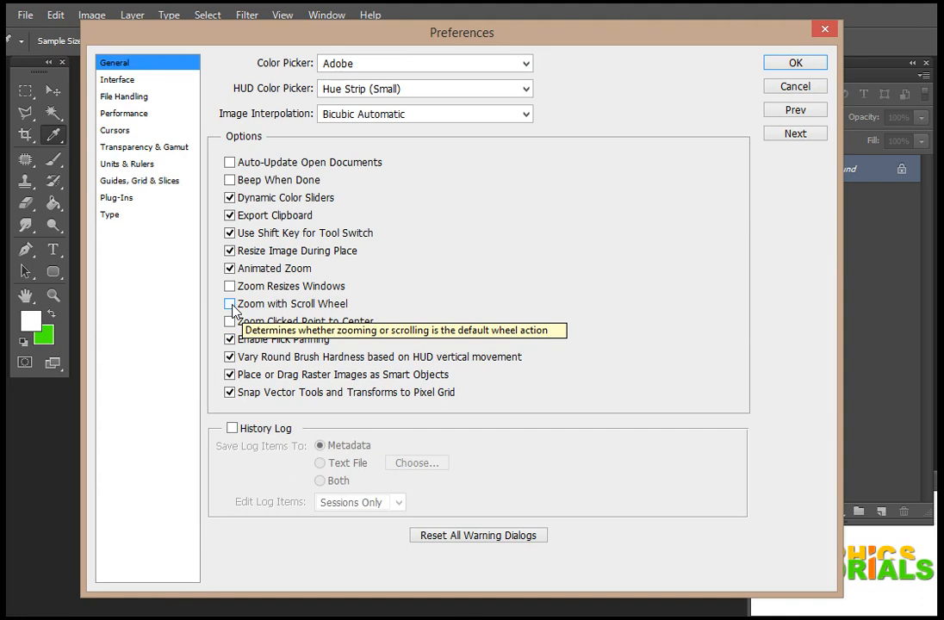
left_click(231, 305)
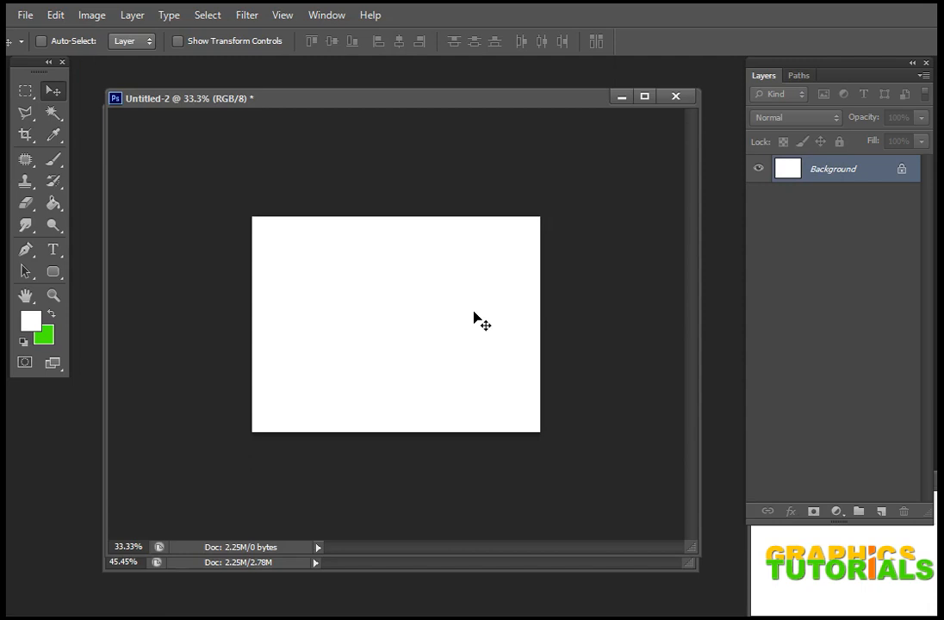
Step: Test scroll-wheel zooming by repeatedly enlarging and shrinking the view of the blank canvas
scroll(474, 312, "up", 2)
scroll(474, 313, "down", 2)
scroll(474, 313, "up", 4)
scroll(473, 313, "down", 3)
scroll(474, 313, "up", 4)
scroll(474, 313, "down", 2)
scroll(474, 312, "up", 2)
scroll(474, 312, "down", 3)
scroll(474, 313, "up", 2)
scroll(474, 316, "up", 4)
scroll(474, 315, "down", 6)
scroll(473, 316, "up", 4)
scroll(474, 316, "up", 2)
scroll(474, 316, "down", 4)
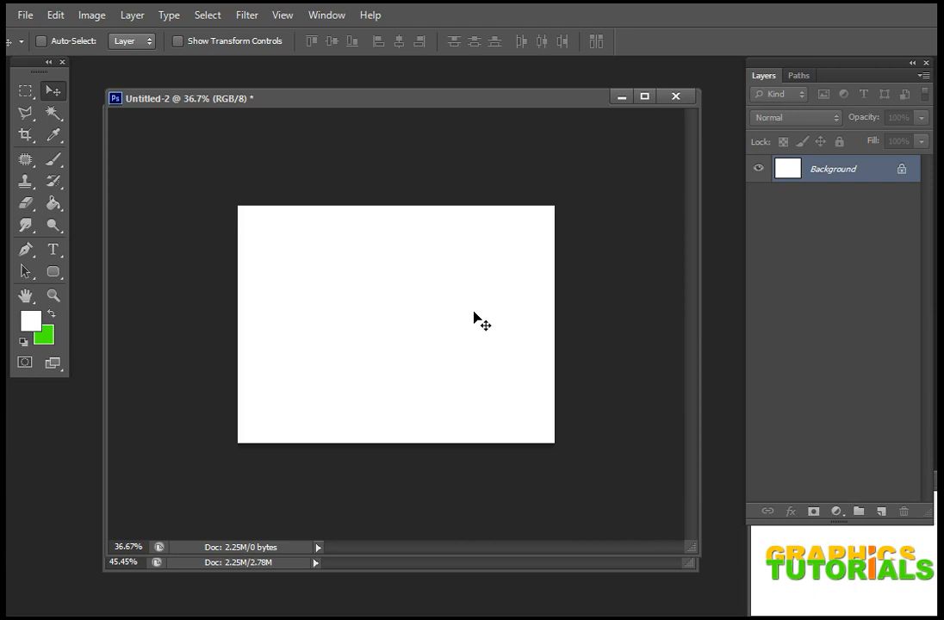
Step: Check the topic list in Untitled-1, return to Untitled-2, and set History States to 1000 in the Performance preferences
left_click(422, 569)
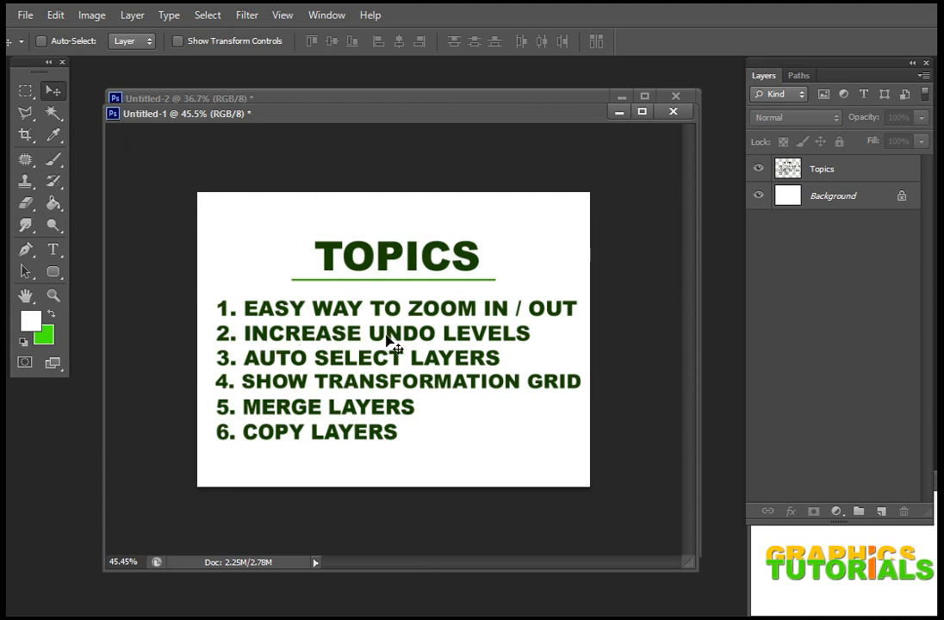
left_click(327, 99)
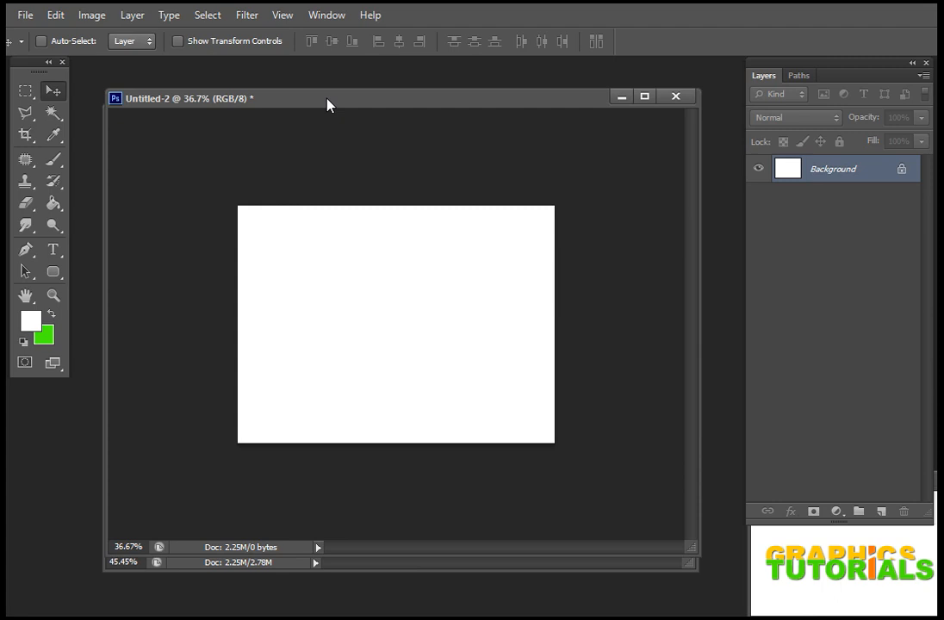
left_click(54, 16)
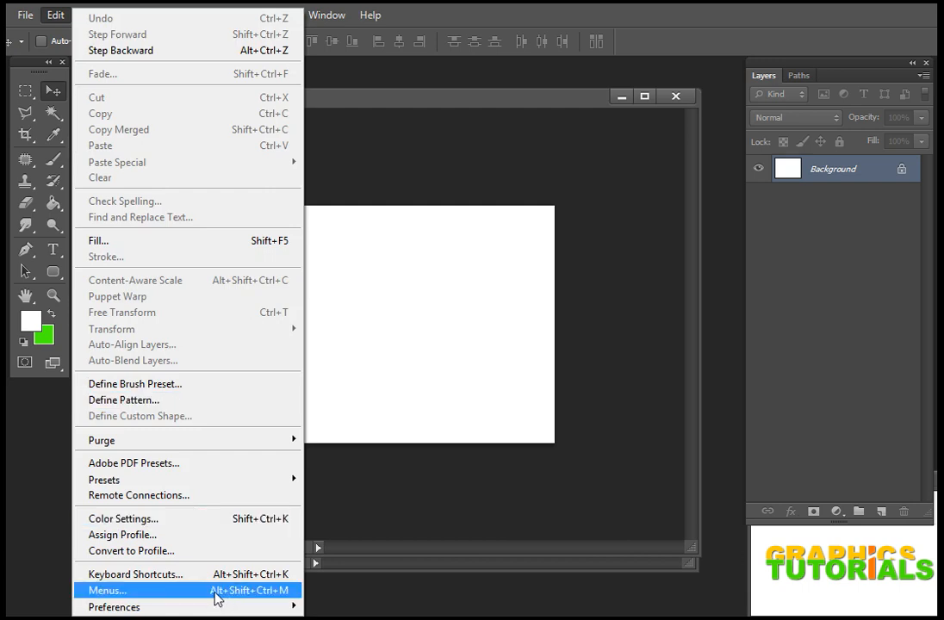
mouse_move(203, 608)
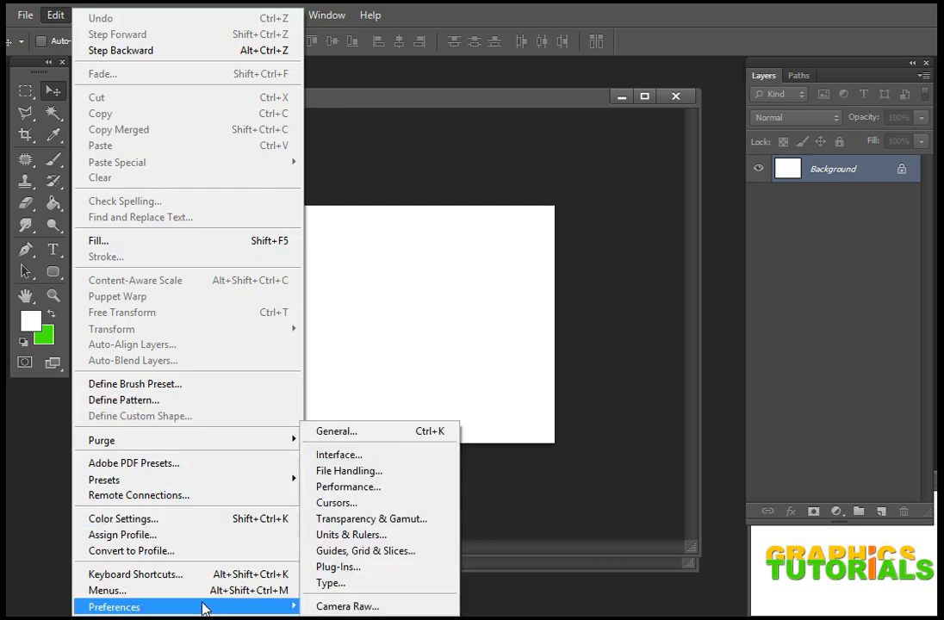
left_click(385, 489)
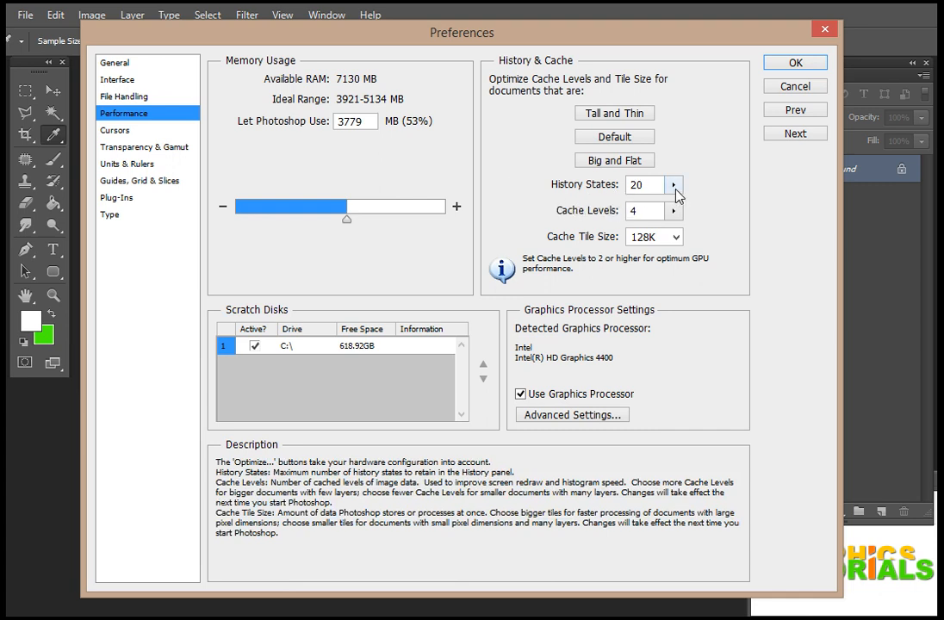
left_click(674, 185)
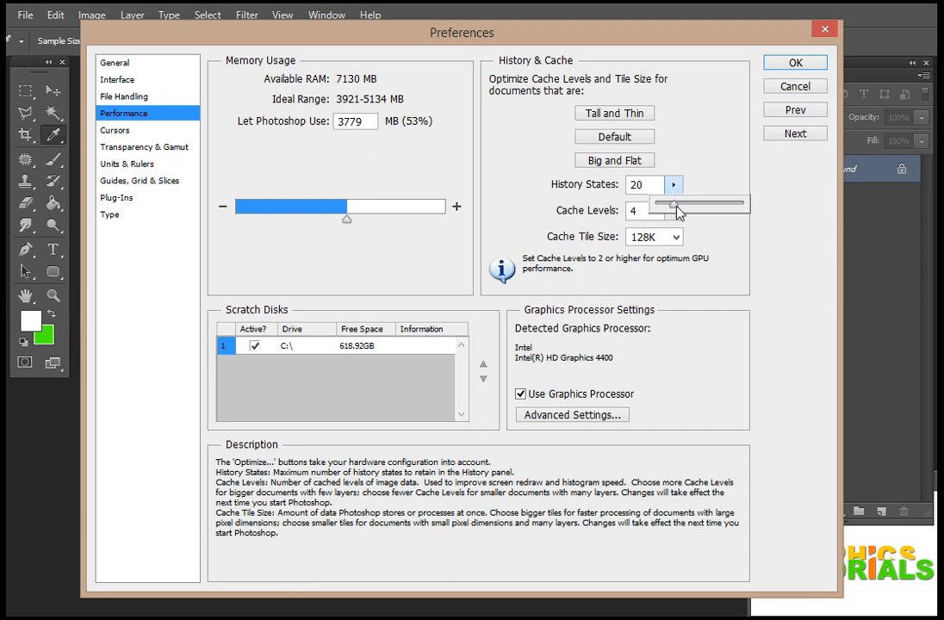
left_click_drag(676, 205, 758, 205)
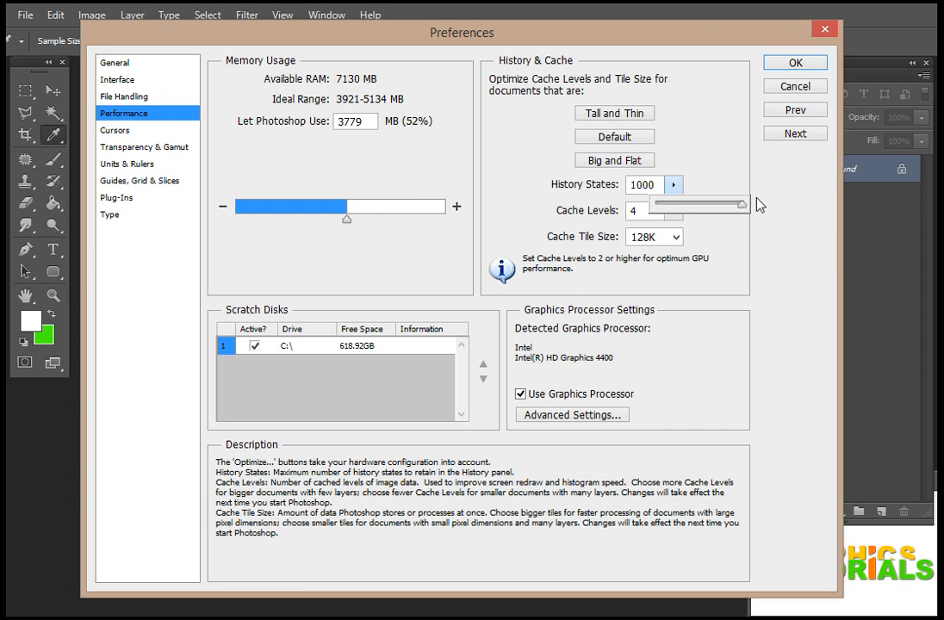
left_click(818, 64)
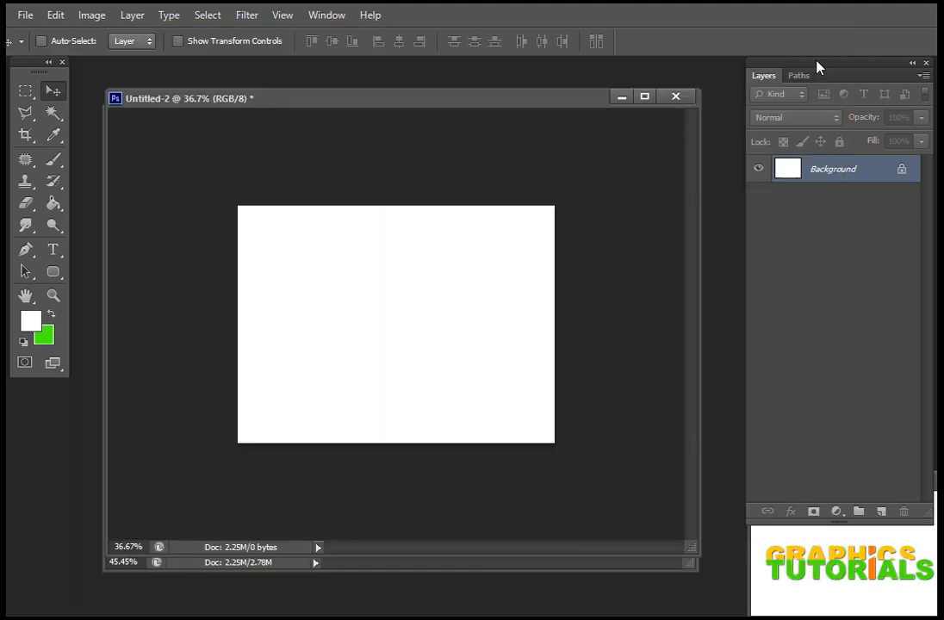
Step: On a new layer in Untitled-2, create a rectangle filled with the bright green background color and shift it slightly down and right
left_click(431, 566)
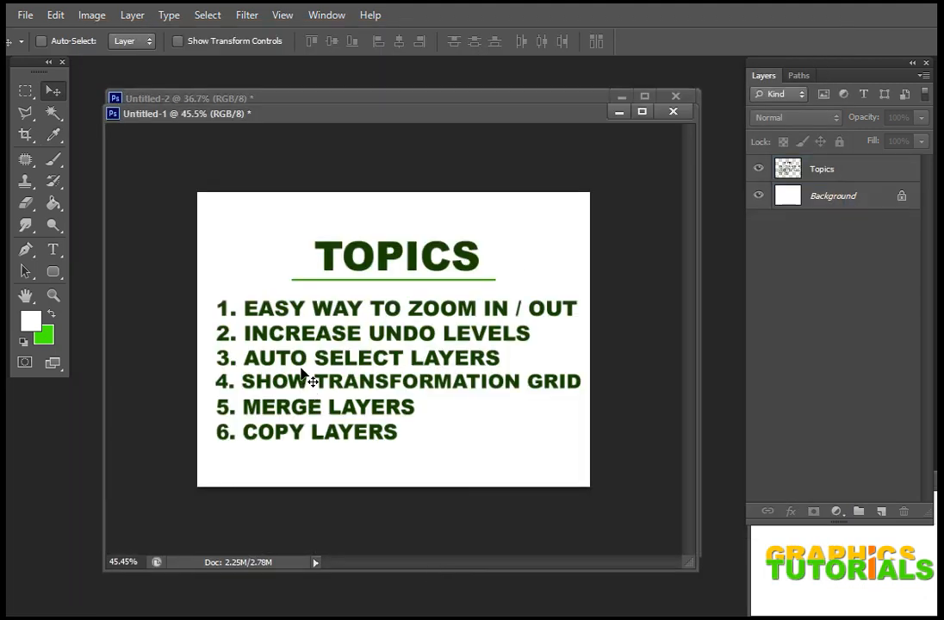
left_click(383, 101)
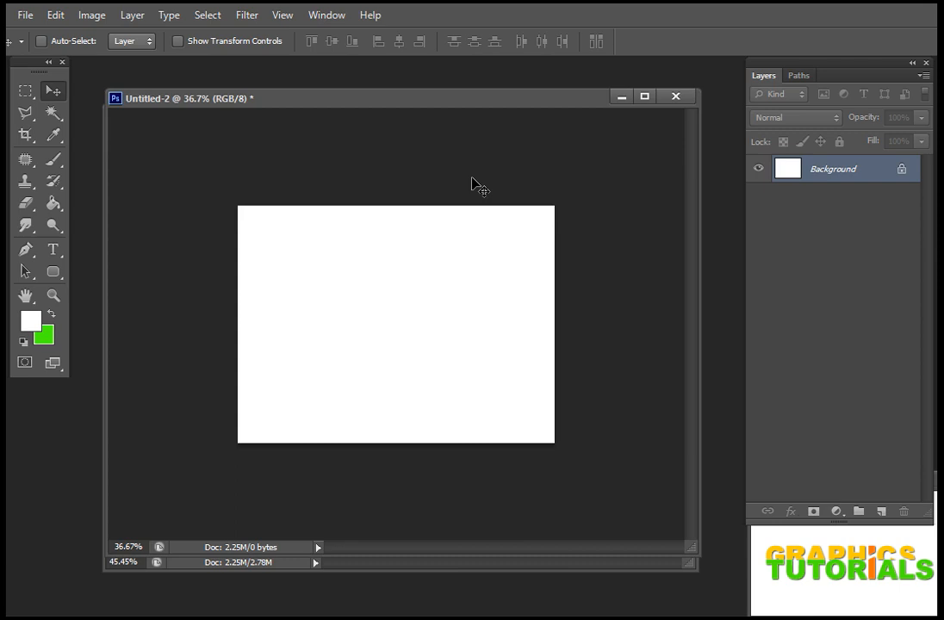
left_click(884, 511)
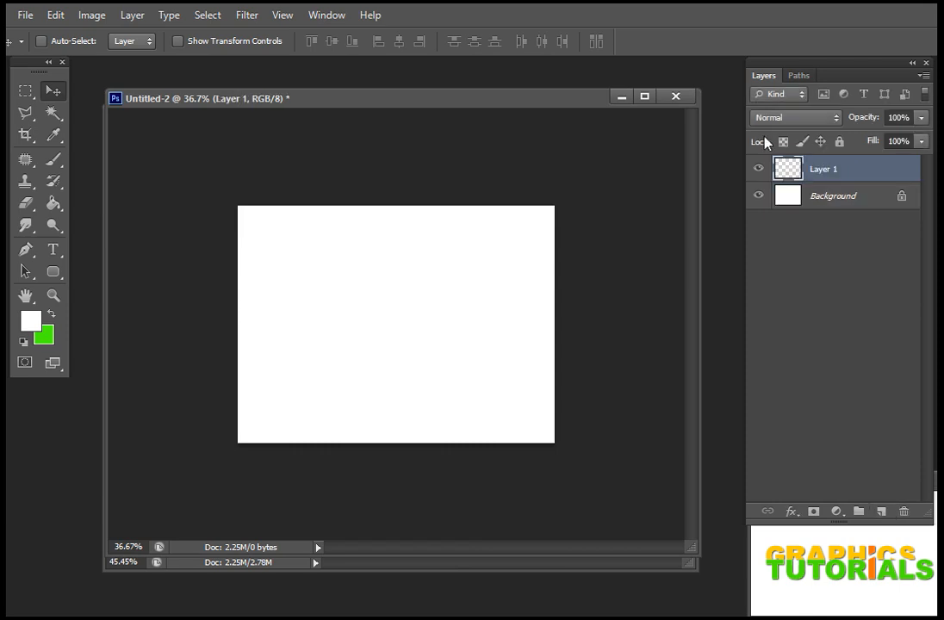
key("g")
left_click(25, 89)
left_click_drag(320, 259, 422, 353)
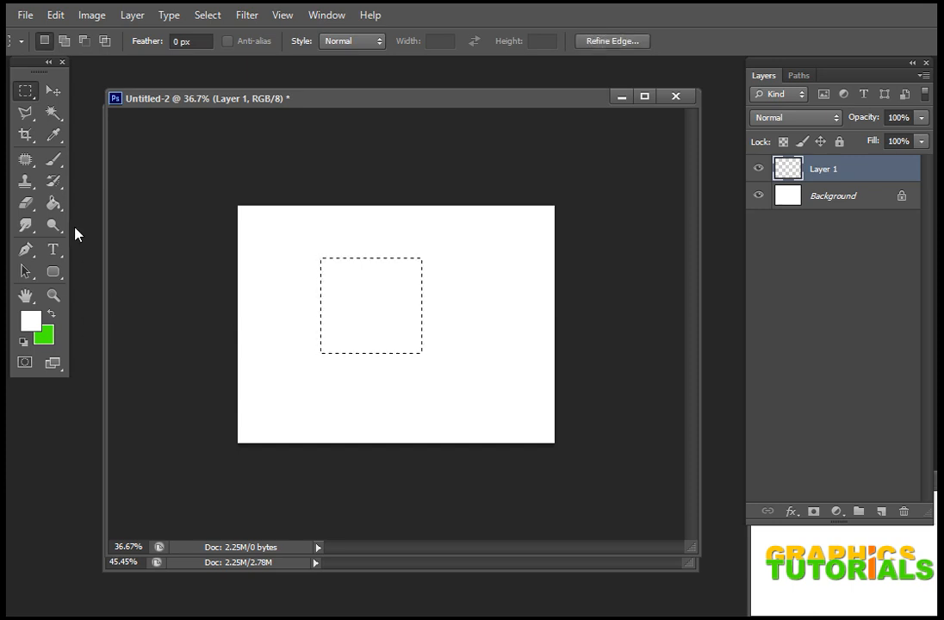
key("ctrl+BackSpace")
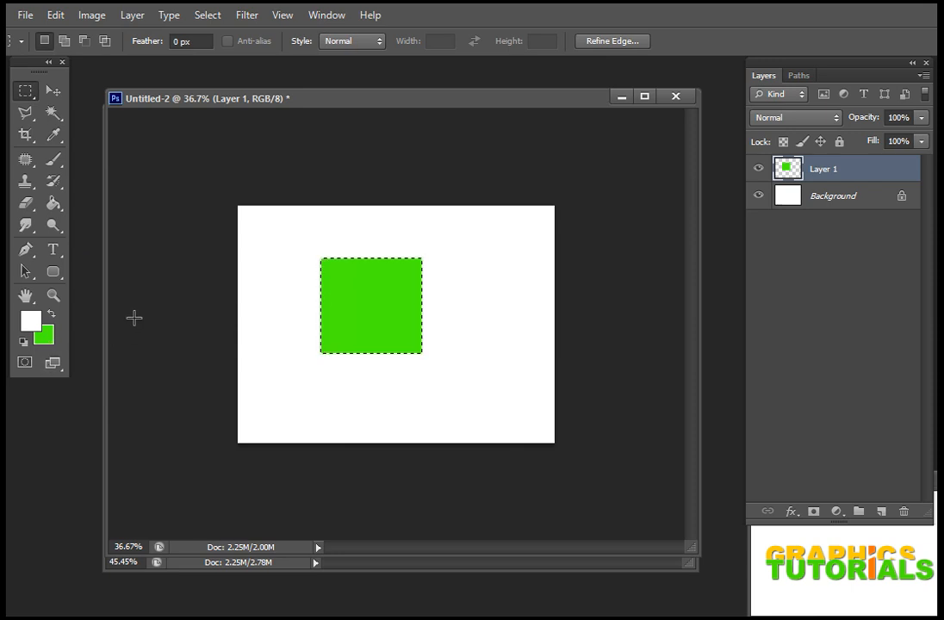
key("ctrl+d")
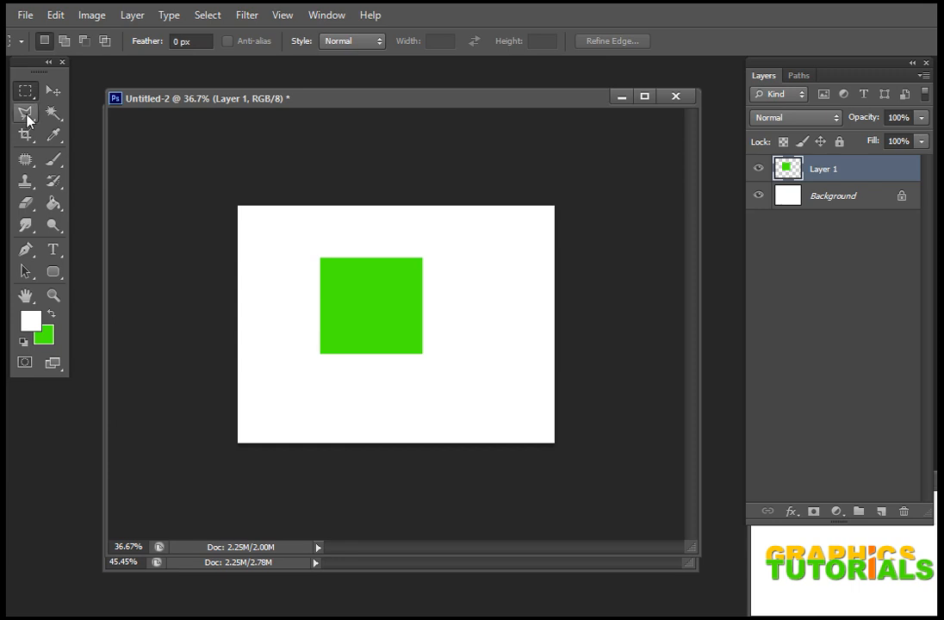
left_click(53, 90)
mouse_move(382, 302)
left_mouse_down()
mouse_move(392, 319)
mouse_move(381, 291)
mouse_move(382, 310)
left_mouse_up()
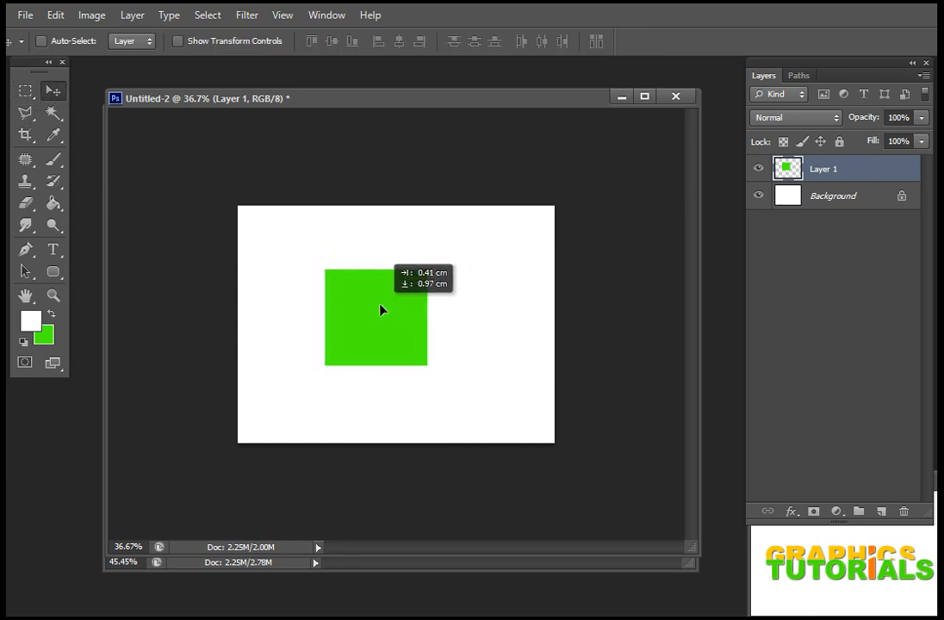
Step: Add a second new layer and change the background color to dark green
left_click(880, 513)
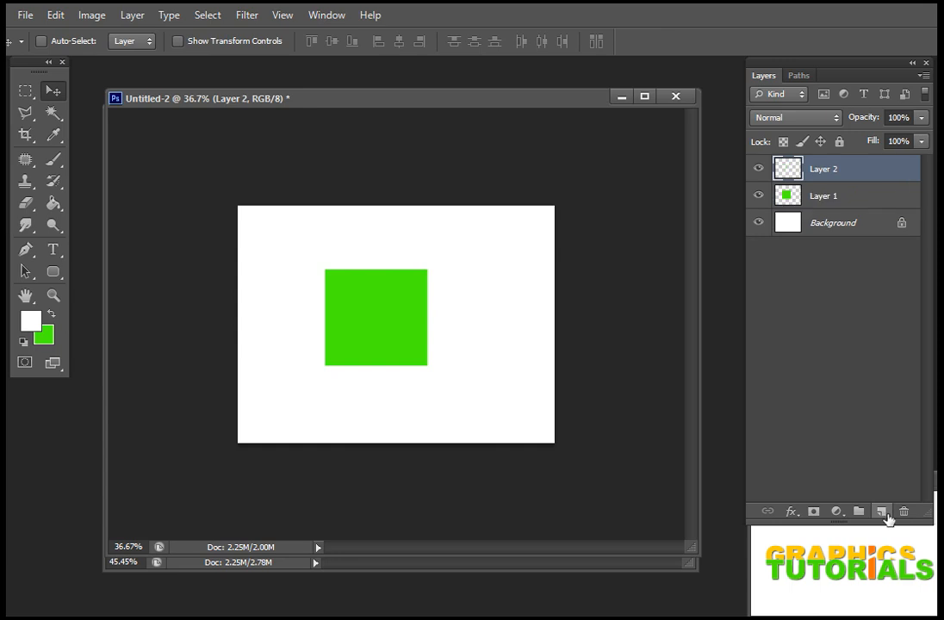
left_click(45, 336)
left_click(898, 396)
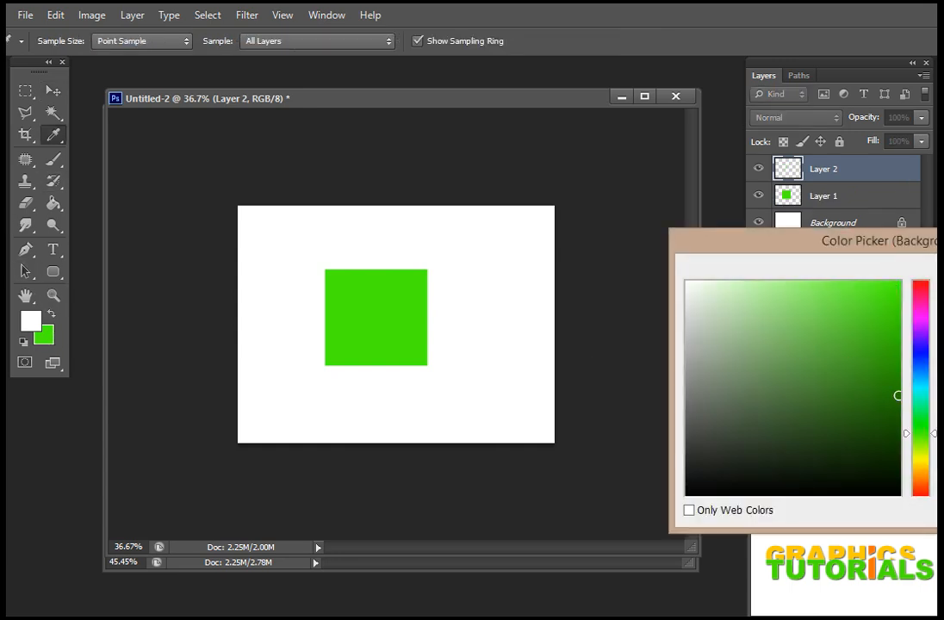
key("Return")
Step: Fill a rectangular selection overlapping the bright green shape's upper-right corner with dark green on Layer 2, and deselect it
left_click(25, 89)
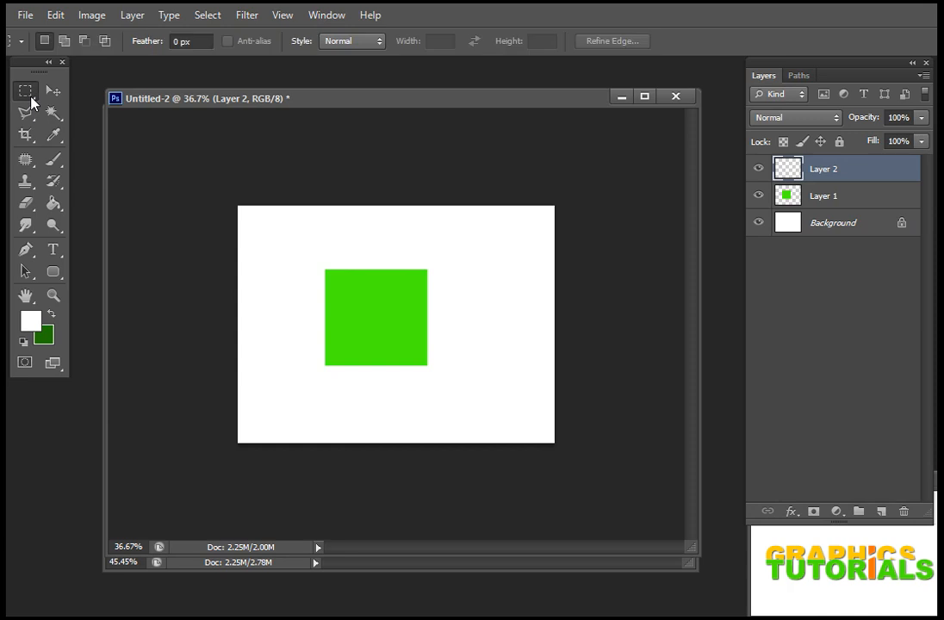
left_click_drag(382, 239, 487, 328)
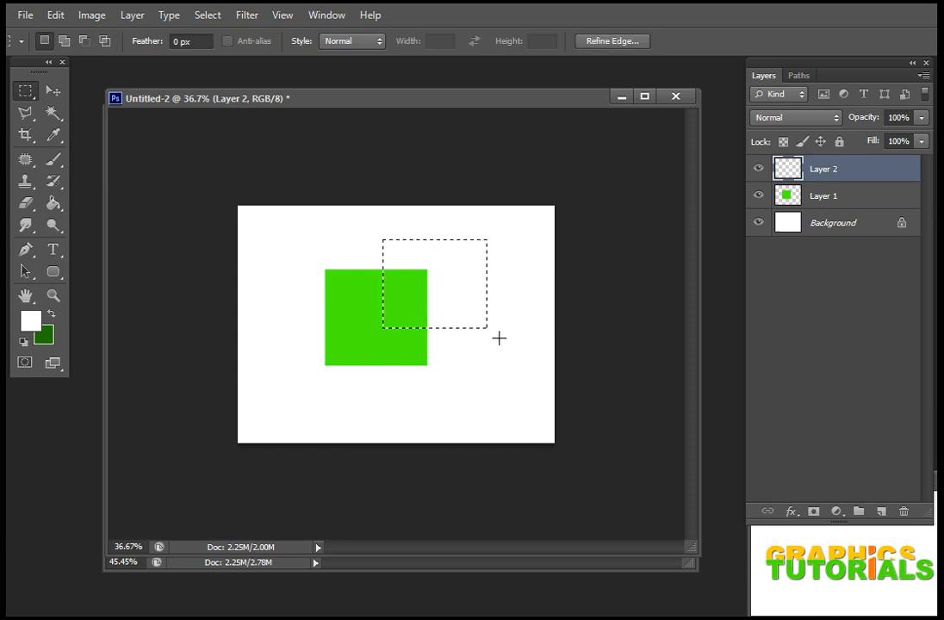
key("alt+BackSpace")
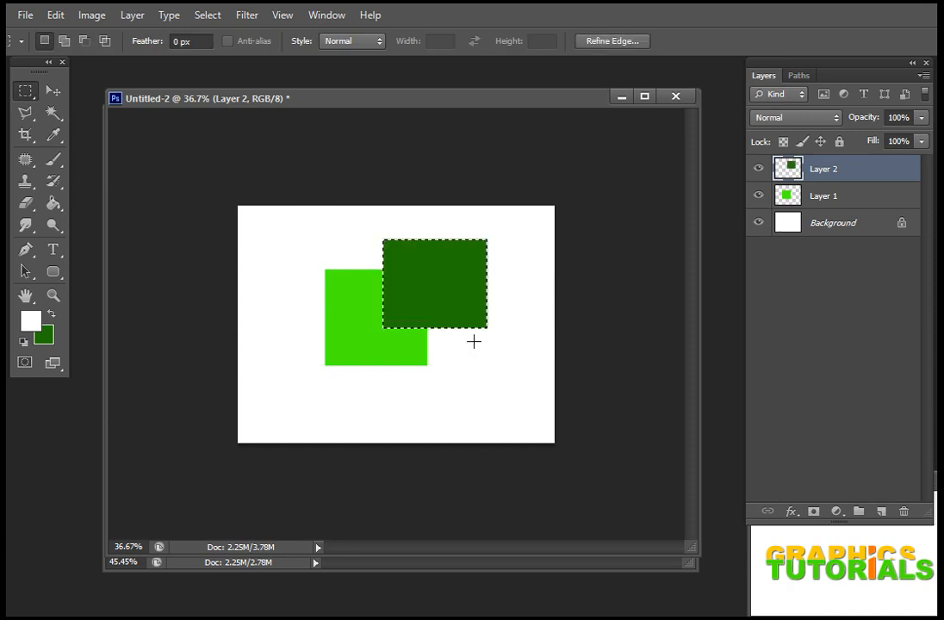
key("ctrl+d")
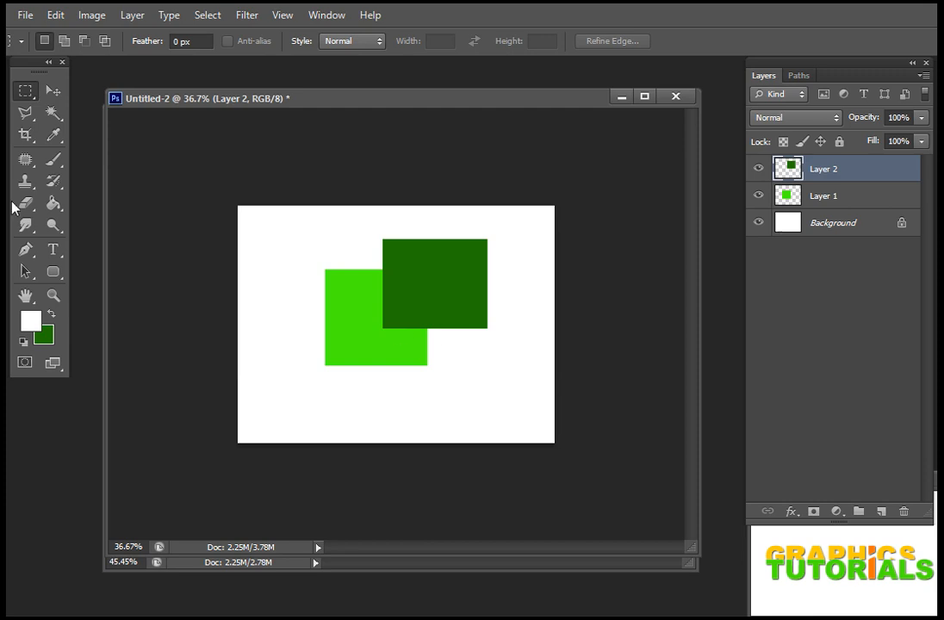
Step: Move the dark green rectangle down and slightly right so it overlaps the right half of the bright green rectangle
left_click(61, 96)
left_click_drag(450, 284, 461, 317)
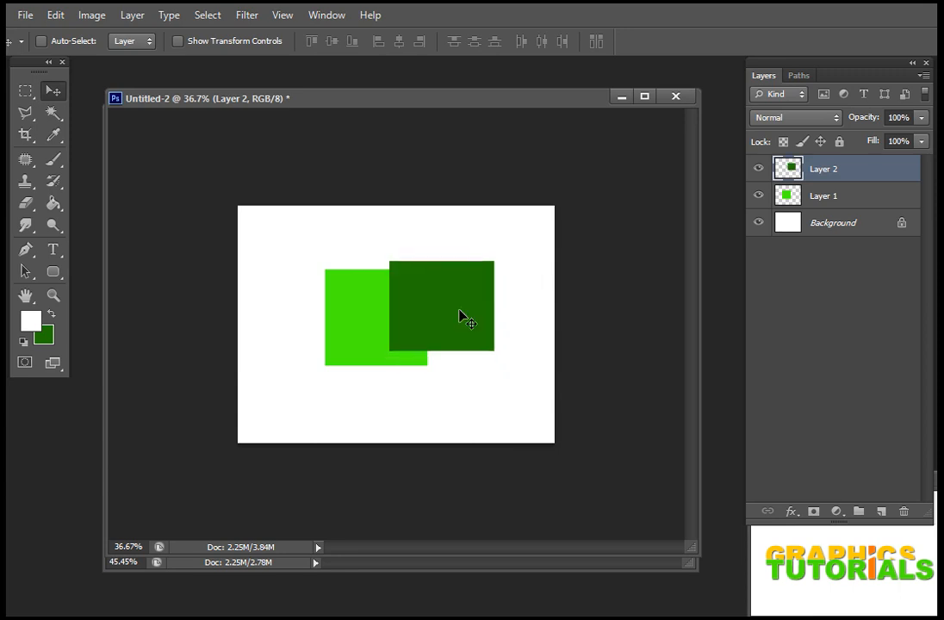
mouse_move(341, 332)
left_mouse_down()
mouse_move(335, 343)
mouse_move(348, 338)
left_mouse_up()
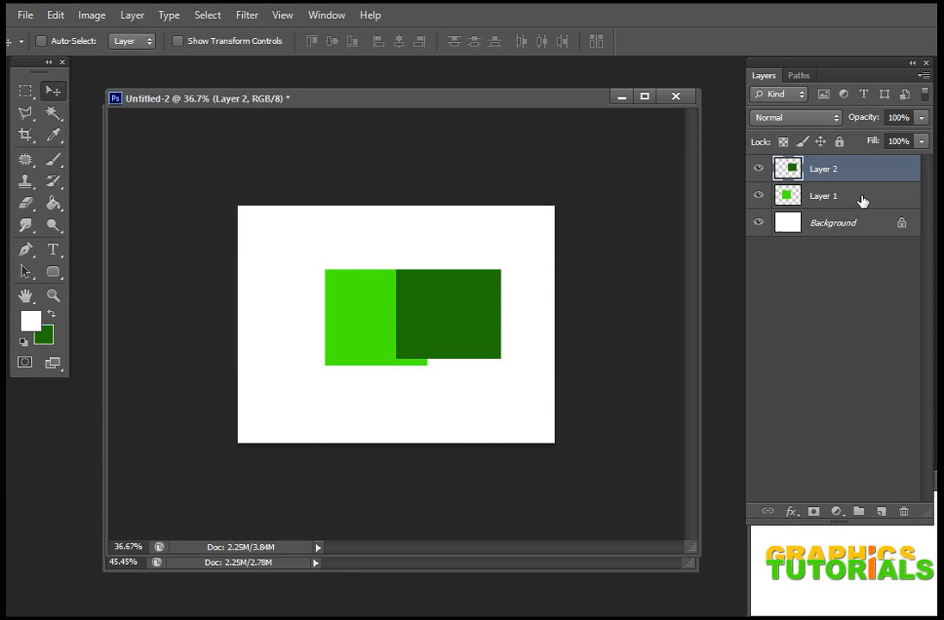
Step: Select Layer 1 and move the bright green rectangle down and slightly right beneath the dark green one
left_click(862, 200)
left_click_drag(366, 306, 361, 329)
left_click_drag(443, 312, 456, 311)
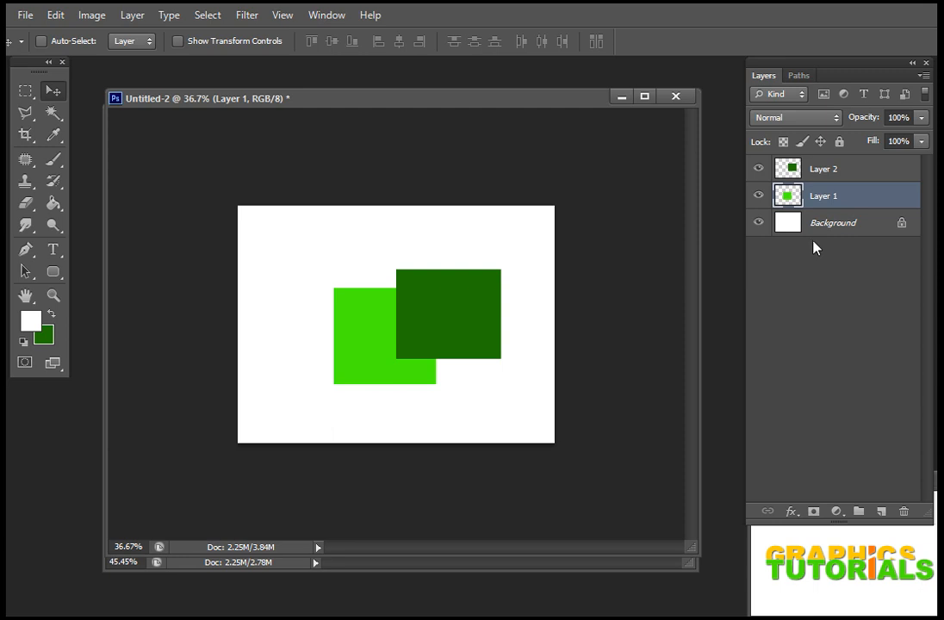
Step: Choose Layer 1 from the canvas layer list at the overlap and move the bright green rectangle right and slightly down
right_click(454, 311)
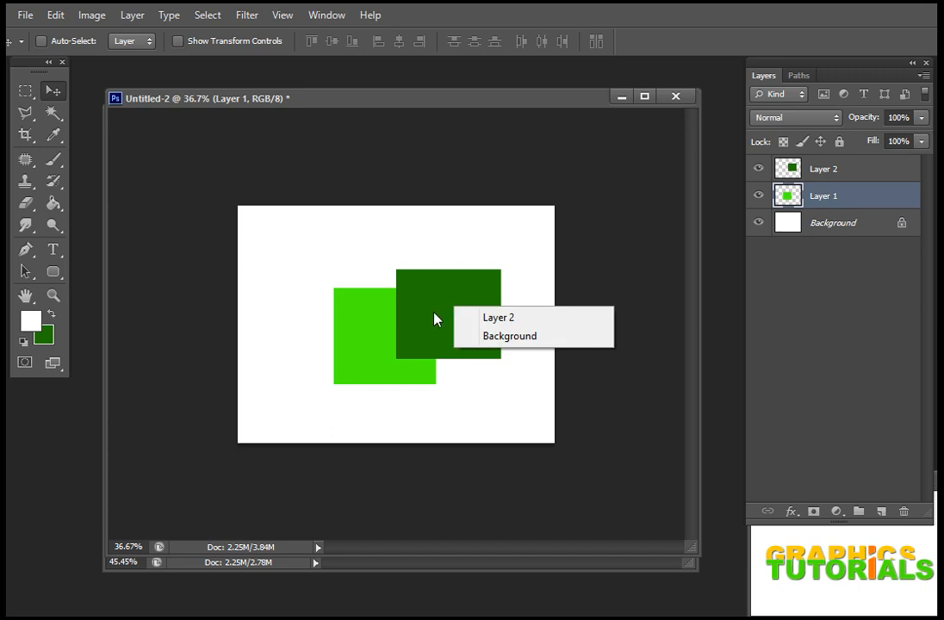
right_click(423, 315)
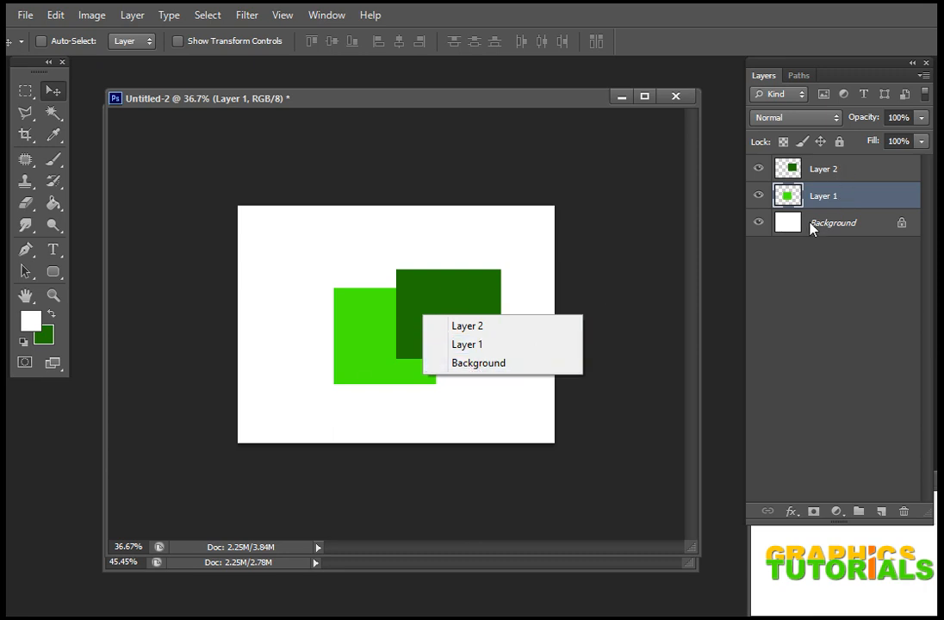
left_click(487, 347)
mouse_move(363, 349)
left_mouse_down()
mouse_move(354, 345)
mouse_move(366, 346)
left_mouse_up()
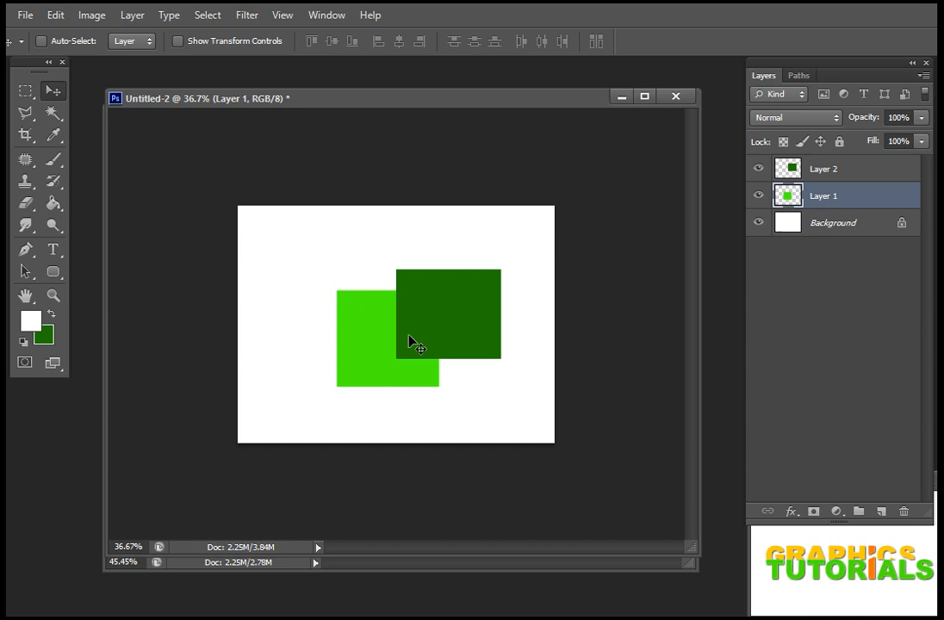
left_click_drag(358, 364, 379, 366)
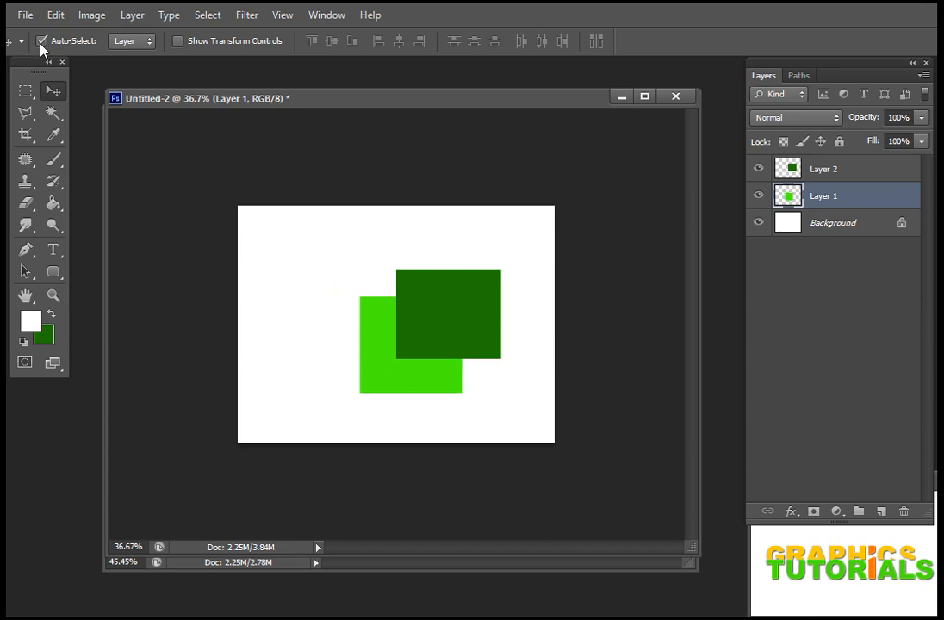
Step: Enable Auto-Select for layers and reposition both rectangles on the canvas, with the dark green one overlapping the bright green one's upper-left corner
left_click_drag(478, 308, 460, 319)
left_click_drag(392, 315, 372, 307)
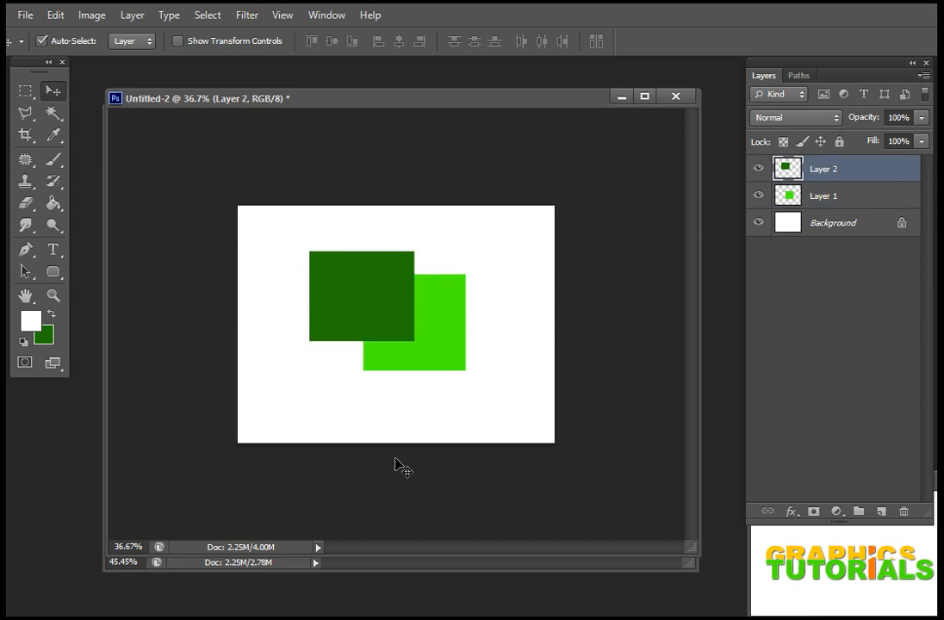
Step: Check the topics list in Untitled-1, and back in Untitled-2 move the bright green and dark green rectangles down and right
left_click(455, 565)
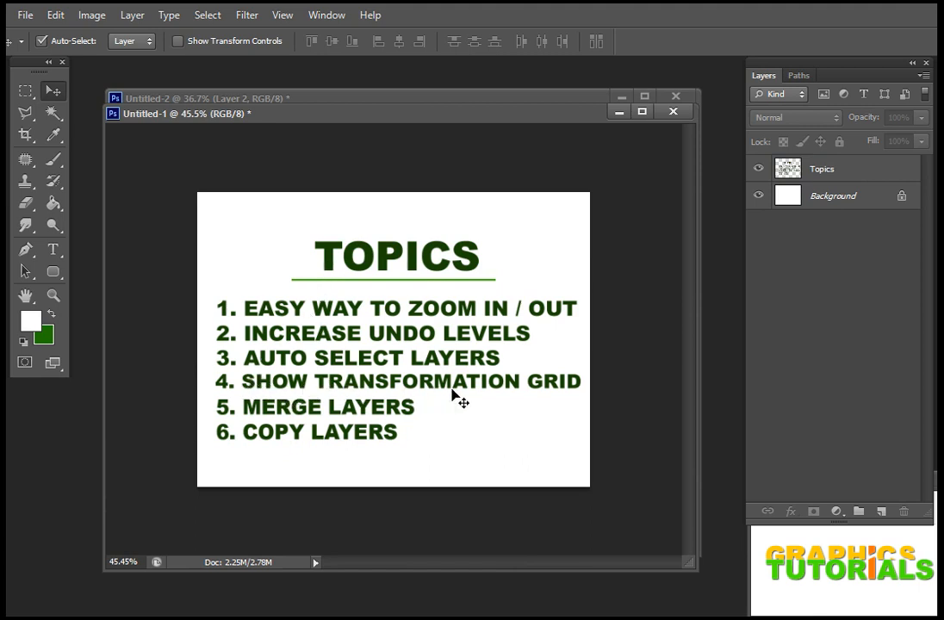
left_click(464, 100)
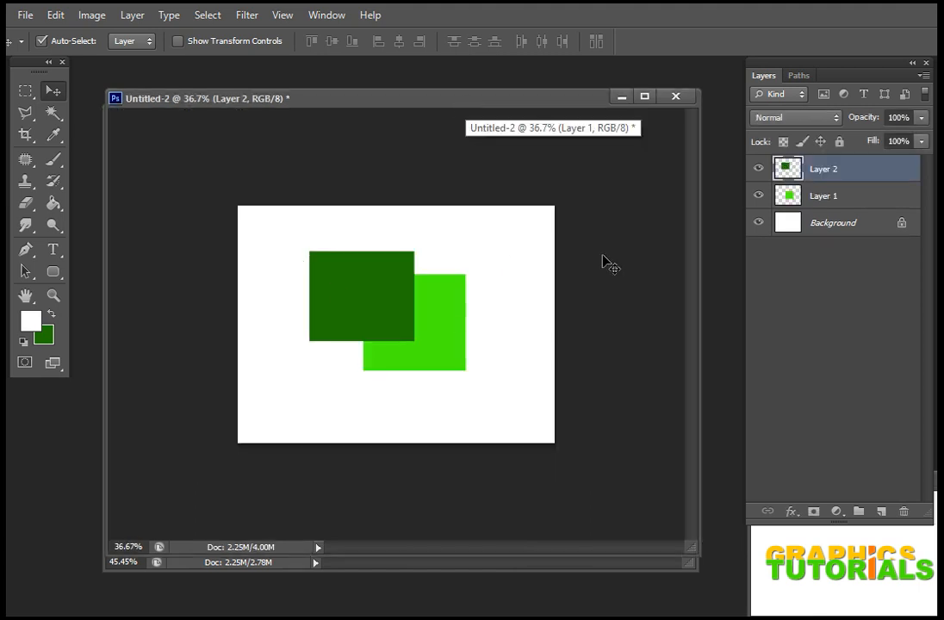
mouse_move(333, 322)
left_mouse_down()
mouse_move(319, 346)
mouse_move(326, 302)
left_mouse_up()
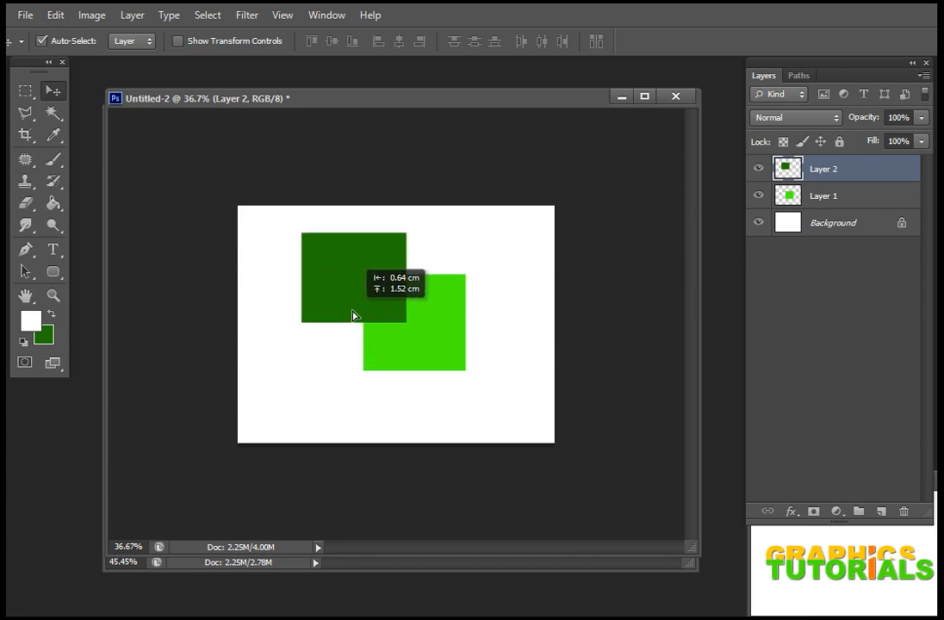
left_click_drag(431, 343, 459, 366)
left_click_drag(364, 299, 385, 332)
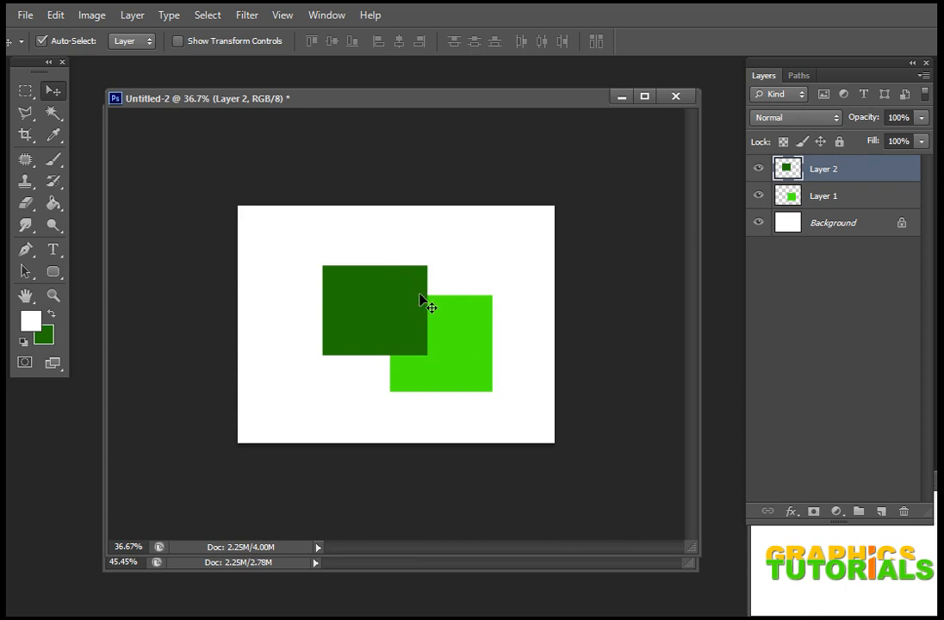
Step: Enlarge the dark green rectangle from its upper-right corner with Free Transform to about 125% width and 118% height
key("ctrl+t")
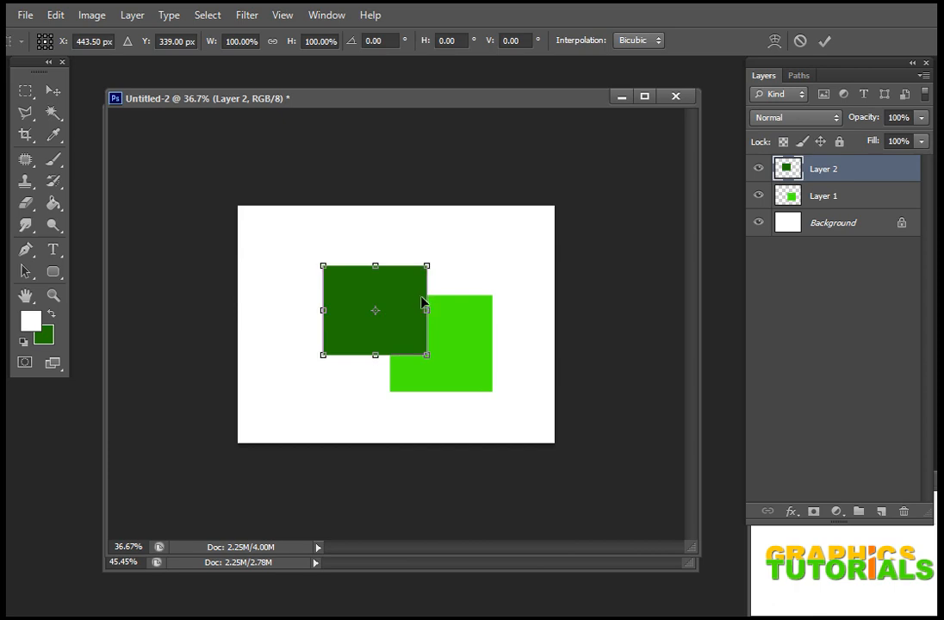
left_click_drag(427, 266, 460, 237)
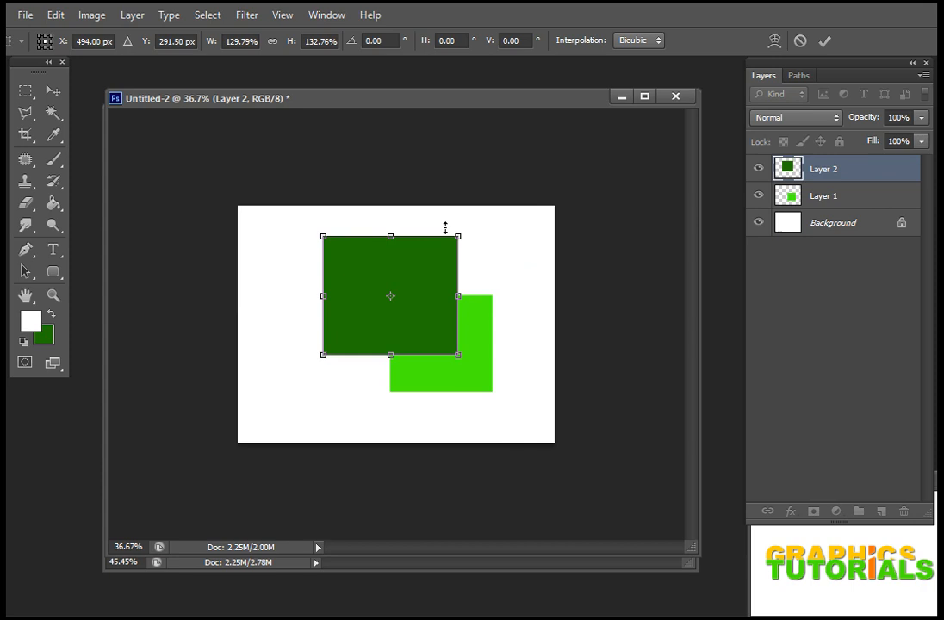
mouse_move(461, 237)
left_mouse_down()
mouse_move(470, 239)
mouse_move(459, 251)
left_mouse_up()
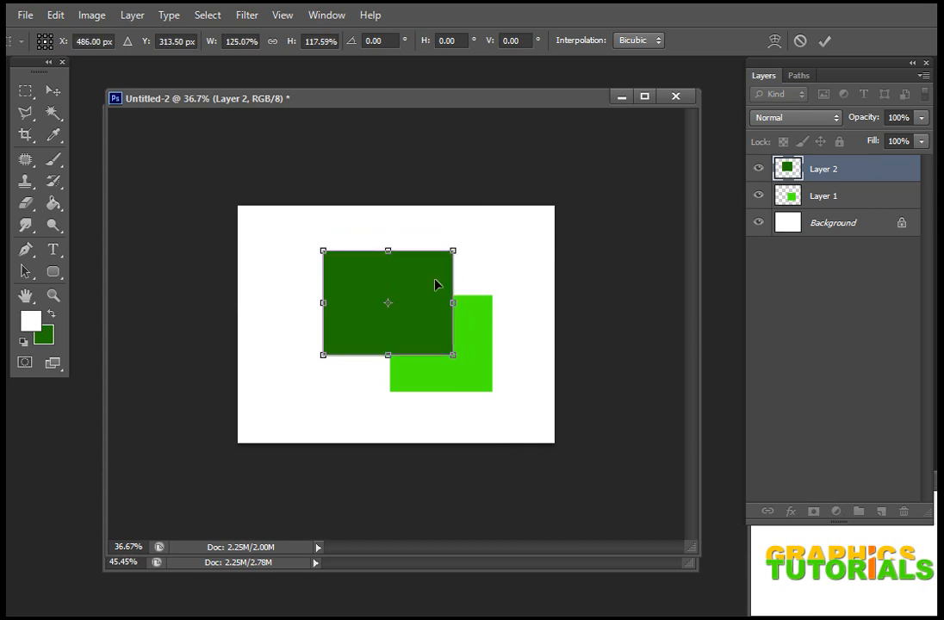
key("Return")
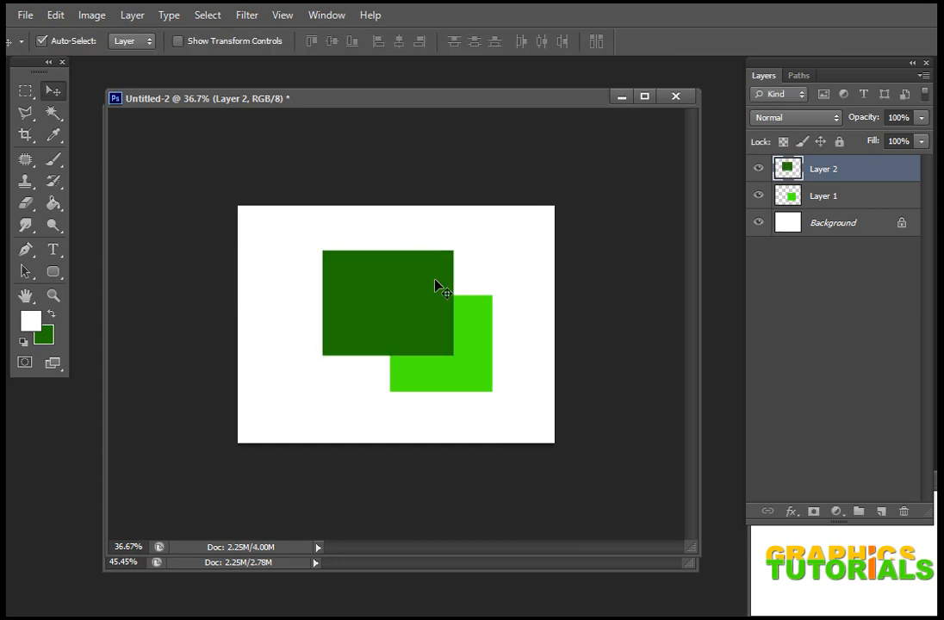
Step: Enlarge the bright green rectangle toward its upper right with Free Transform and reposition both rectangles, keeping them overlapped
left_click_drag(443, 293, 430, 305)
left_click_drag(481, 350, 451, 335)
key("ctrl+t")
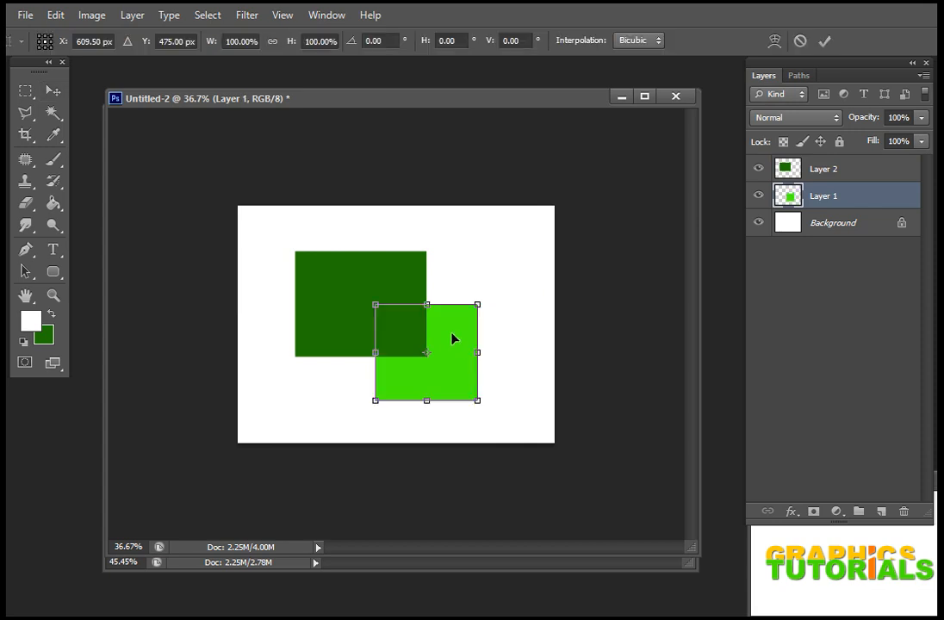
left_click_drag(479, 304, 526, 284)
key("Return")
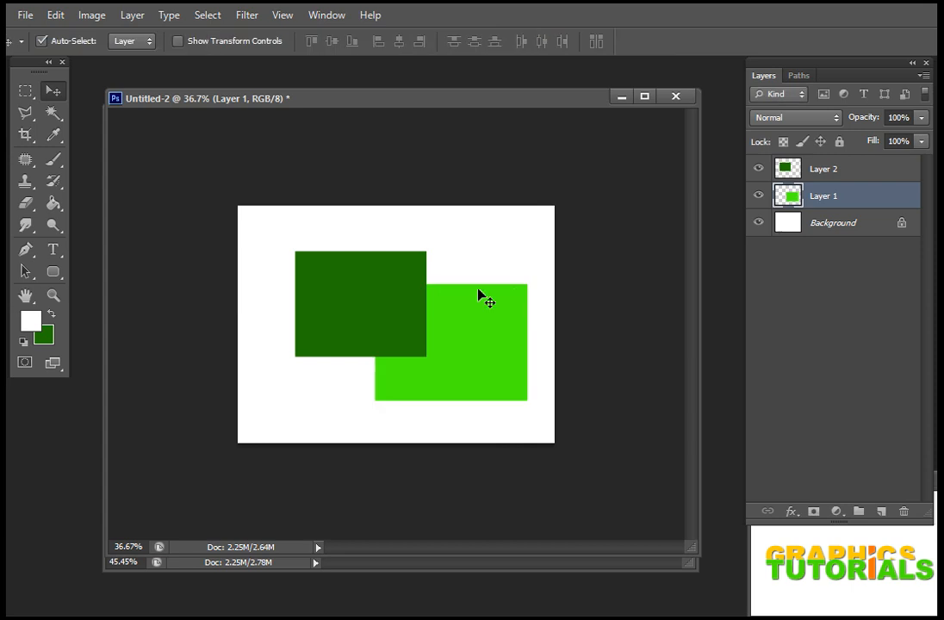
left_click_drag(480, 322, 463, 320)
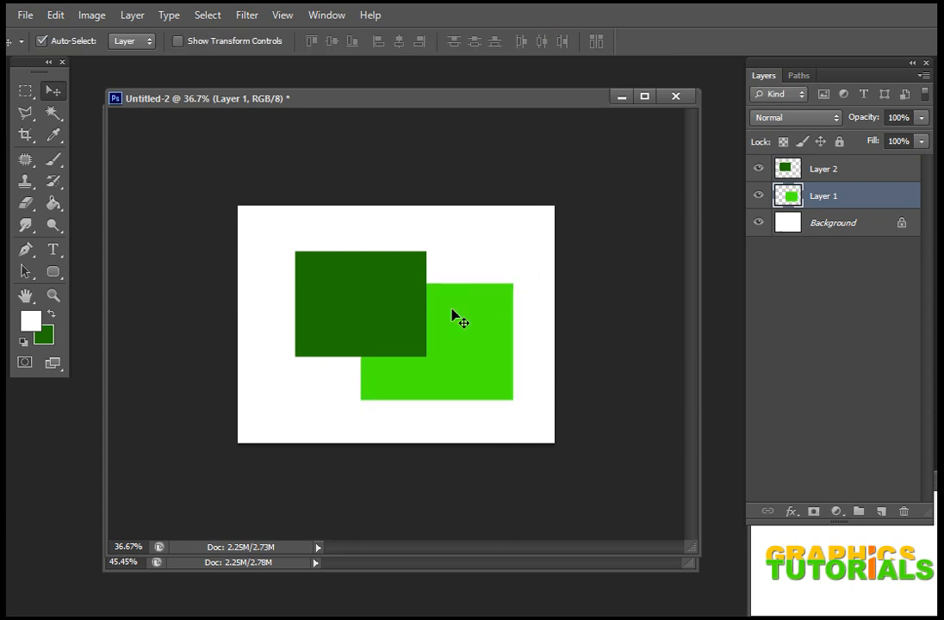
mouse_move(394, 310)
left_mouse_down()
mouse_move(416, 297)
mouse_move(404, 316)
left_mouse_up()
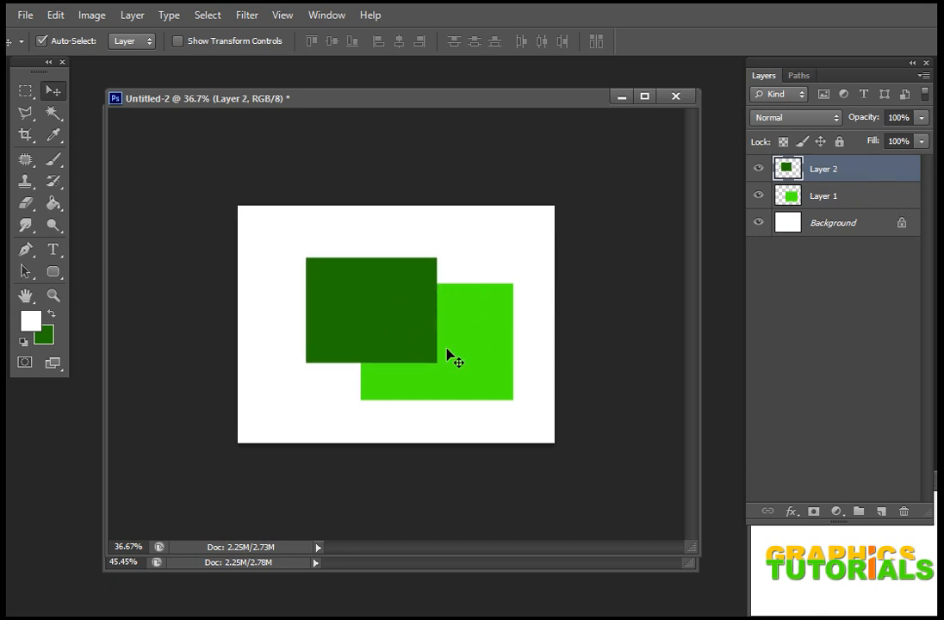
Step: Enable Show Transform Controls and shrink the bright green rectangle from its upper-right corner to about 71% width and 77% height
left_click(204, 48)
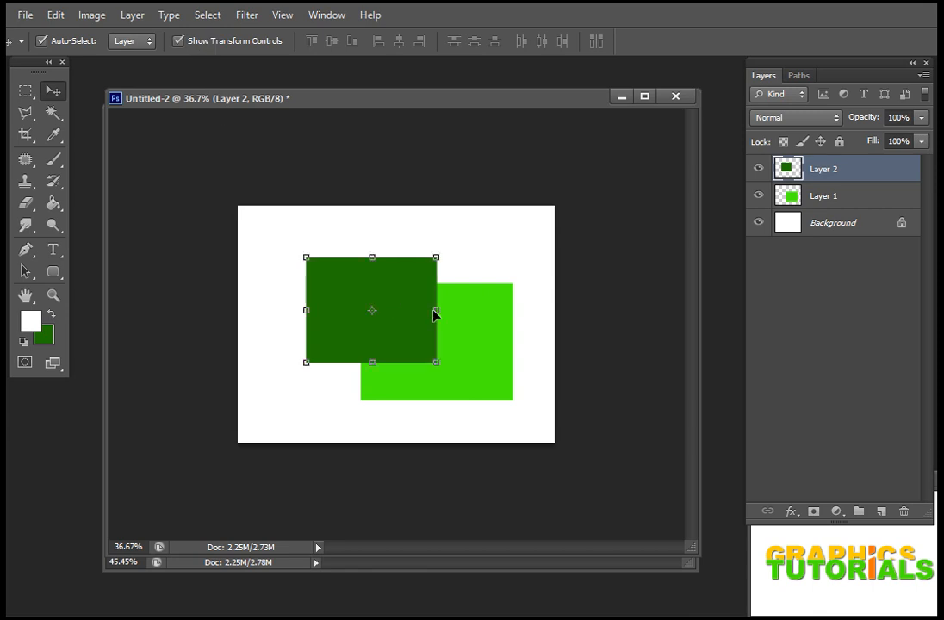
left_click(473, 318)
left_click(342, 281)
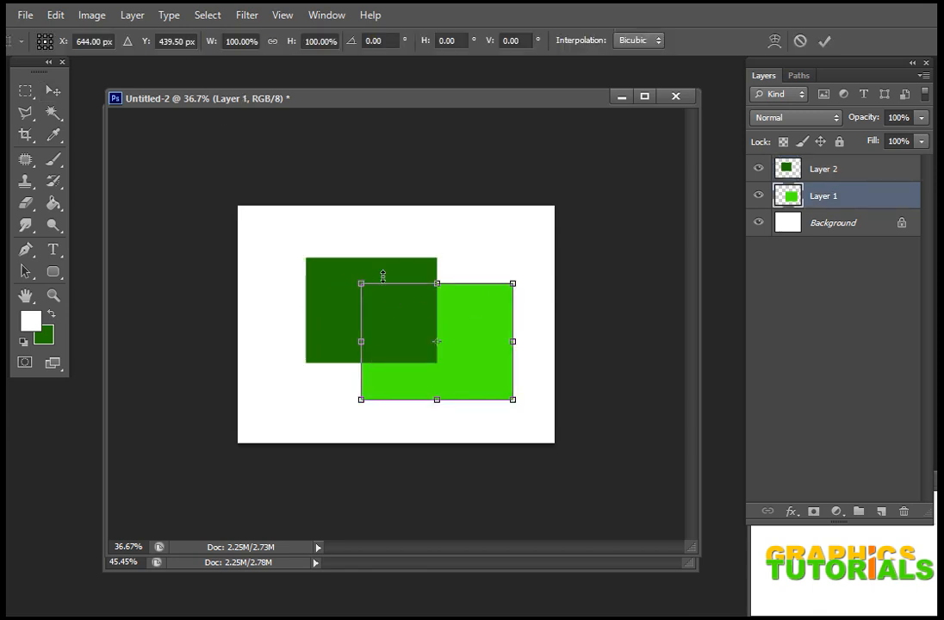
left_click_drag(515, 282, 468, 310)
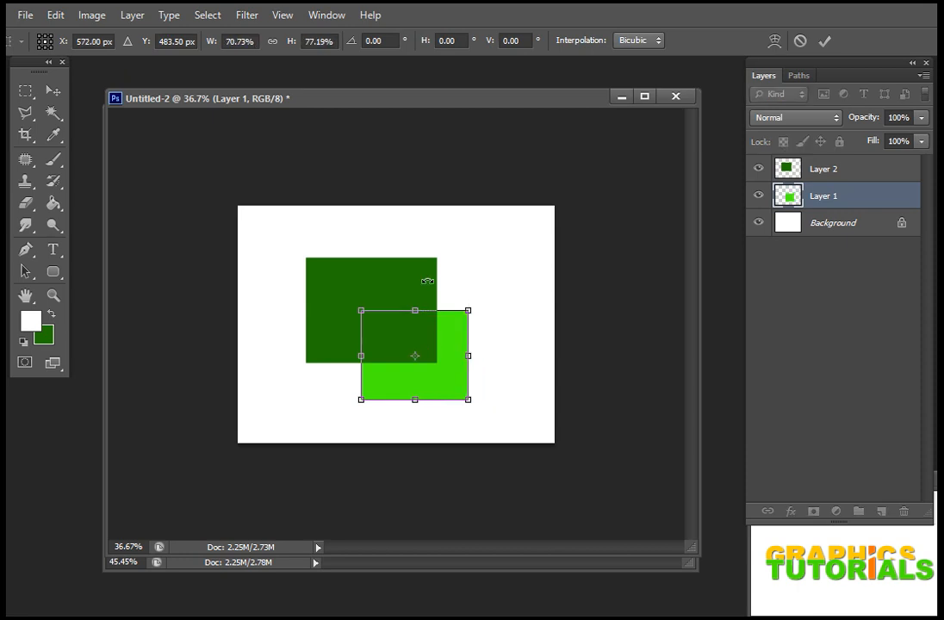
key("Return")
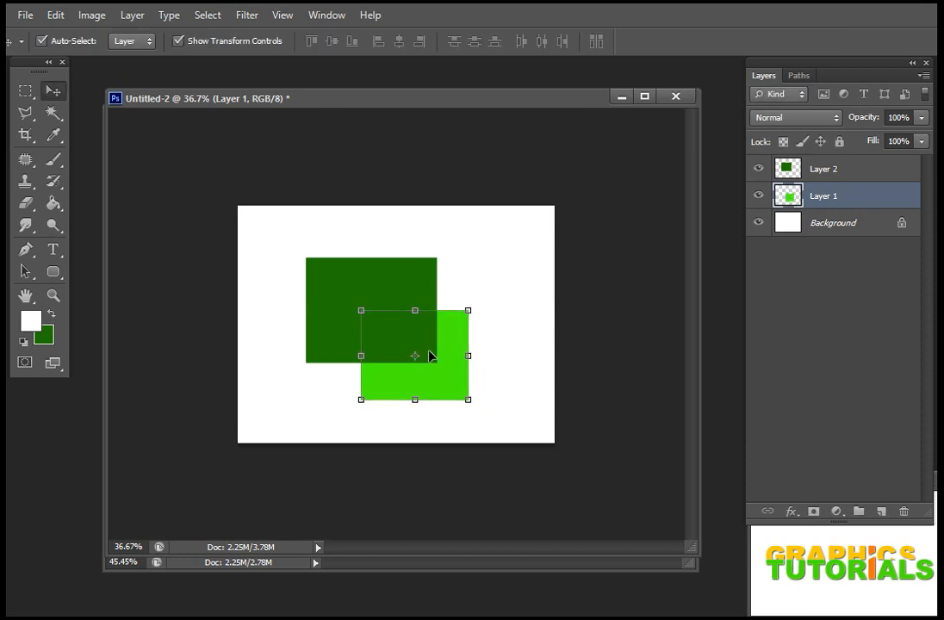
Step: Select the dark green rectangle on the canvas and scale it to about 135% width and 114% height
left_click(425, 295)
left_click_drag(435, 256, 484, 241)
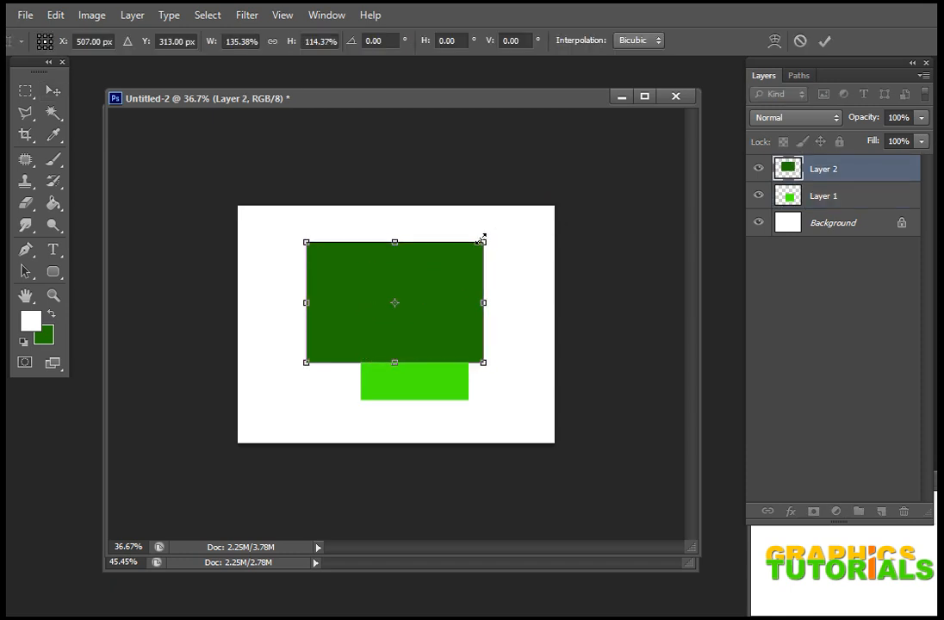
key("Return")
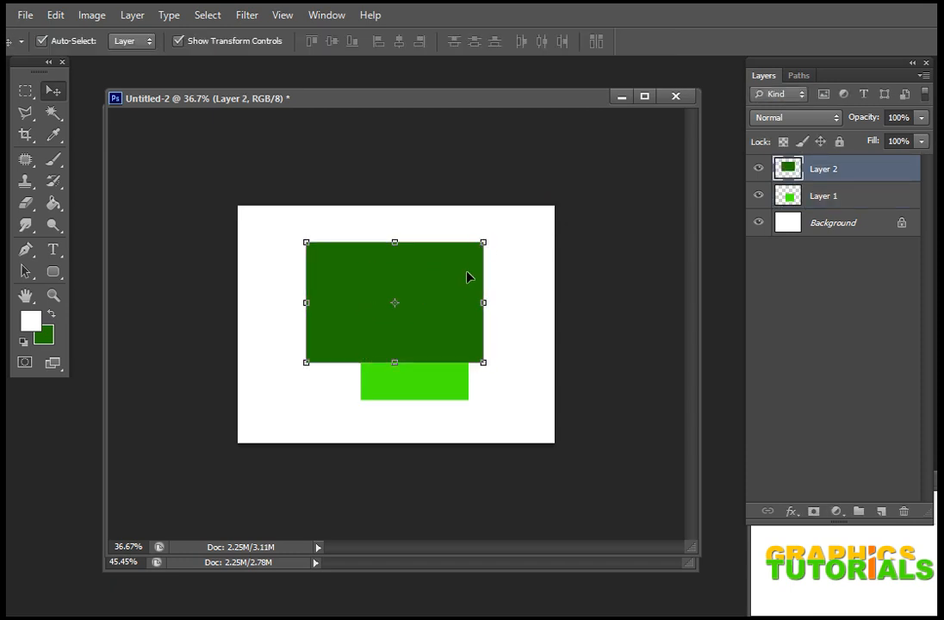
Step: Move the bright green rectangle left and slightly down, and scale it to about 132% width and 109% height
left_click(440, 396)
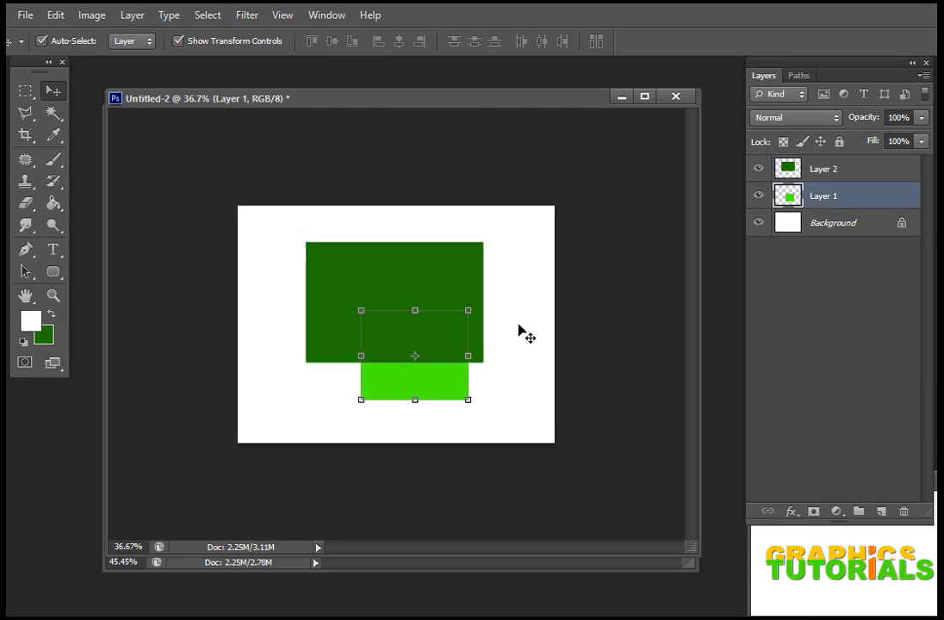
left_click_drag(441, 375, 421, 383)
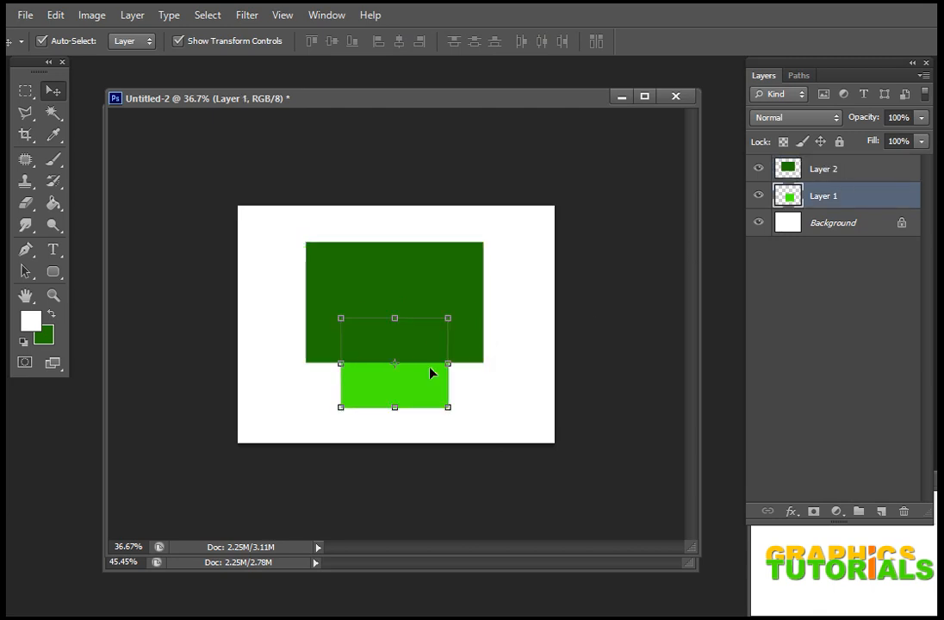
left_click(468, 288)
key("Return")
left_click_drag(448, 319, 483, 310)
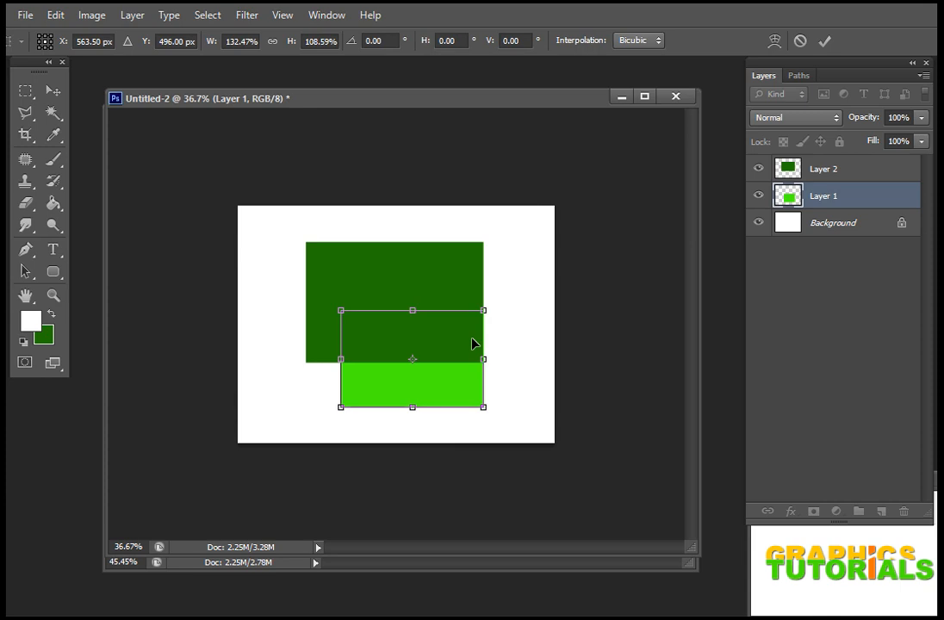
key("Return")
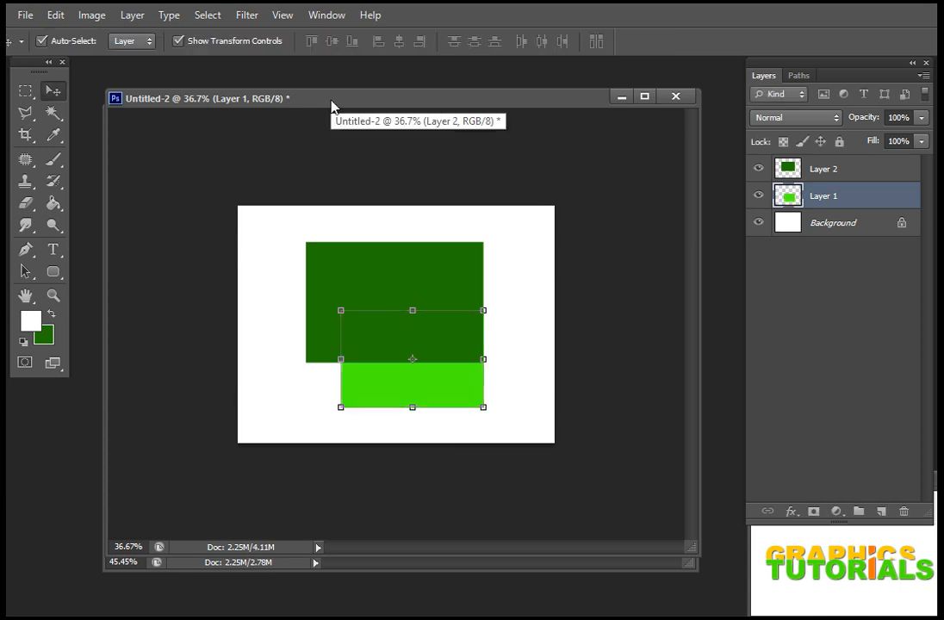
Step: Turn off Show Transform Controls, check the topics list in Untitled-1, and return to Untitled-2
left_click(178, 42)
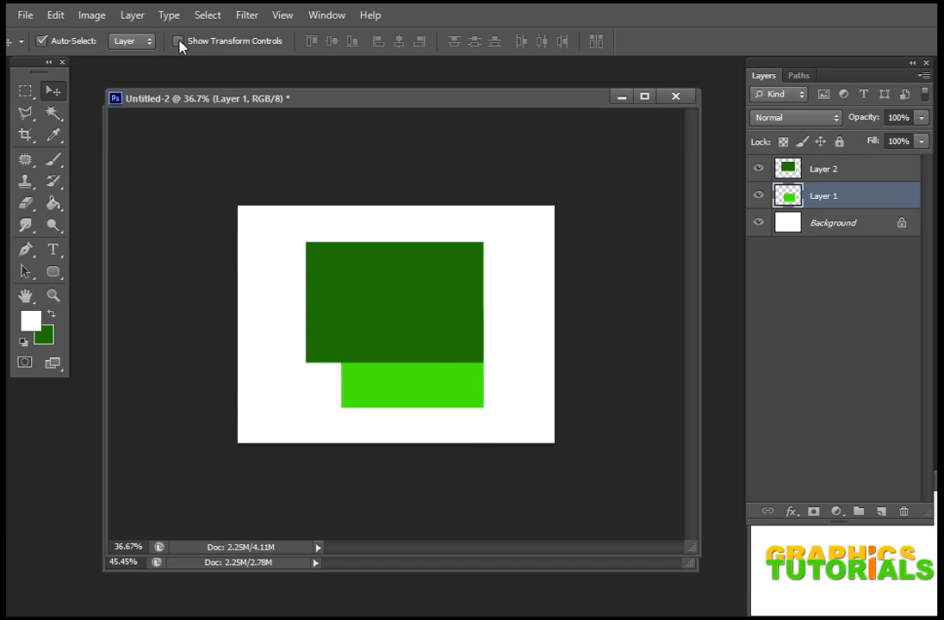
left_click(386, 569)
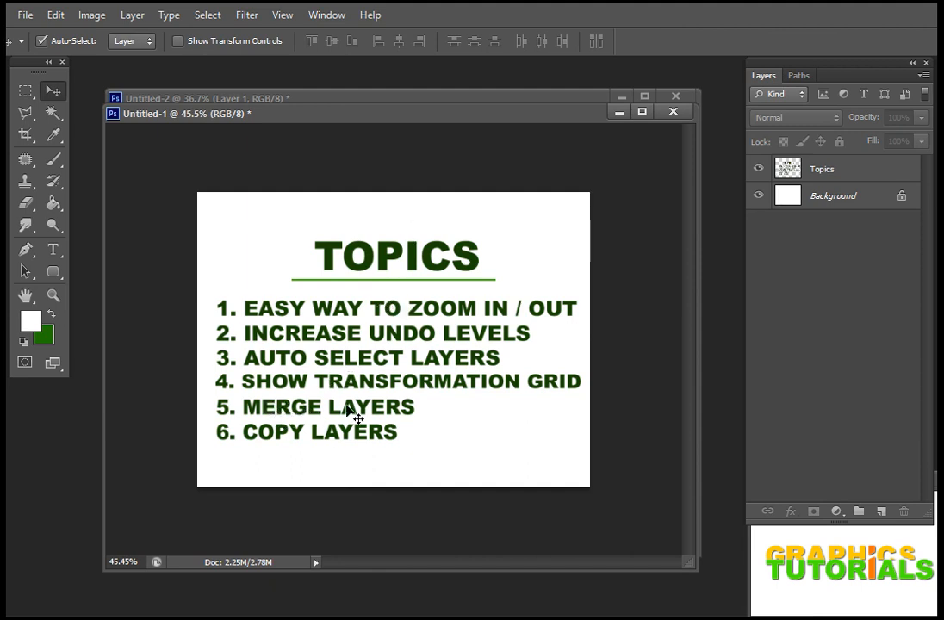
left_click(331, 99)
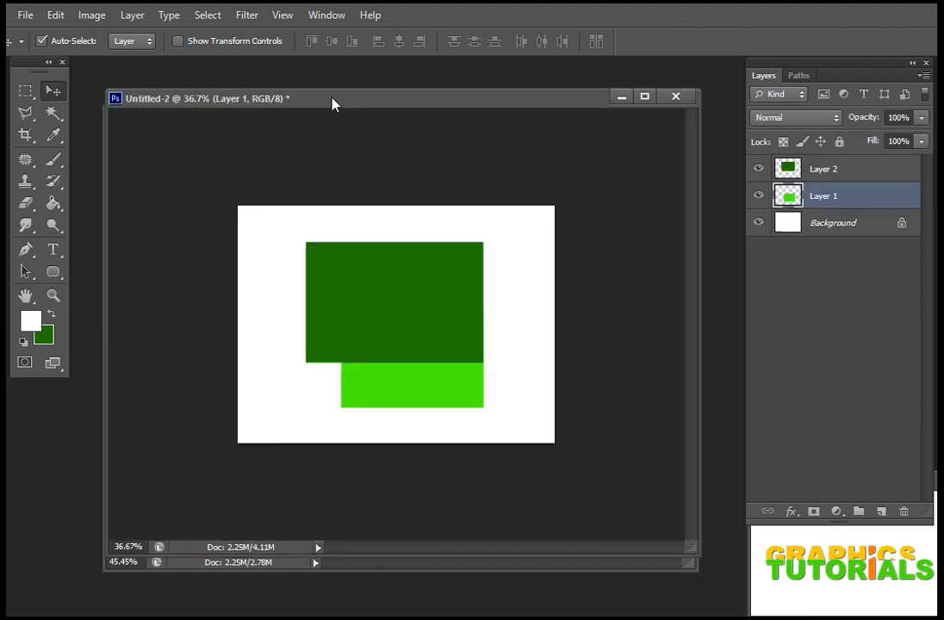
Step: Merge Layer 1 and Layer 2 into one layer, and toggle the merged layer's visibility off and on
left_click(853, 175)
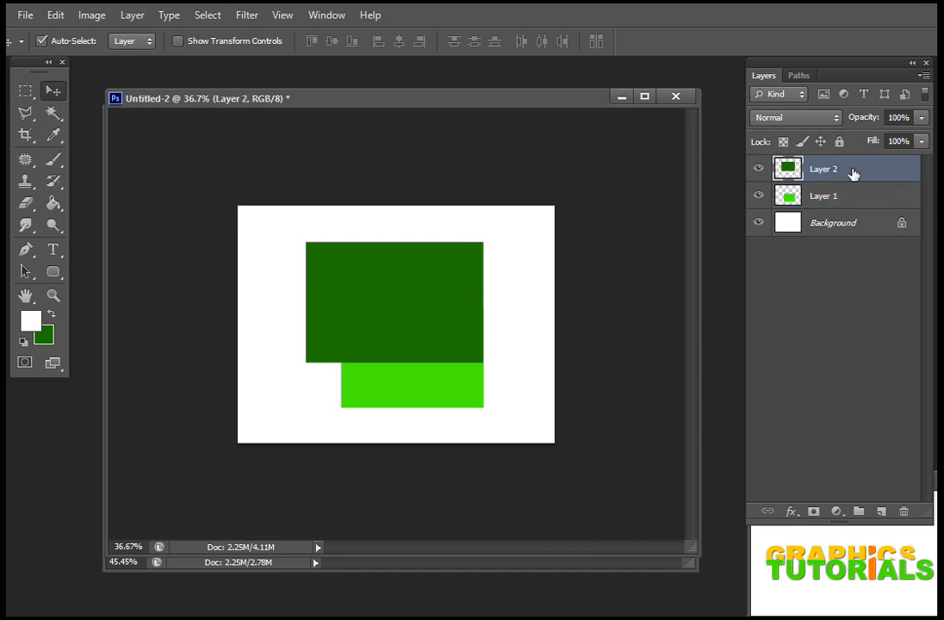
right_click(854, 175)
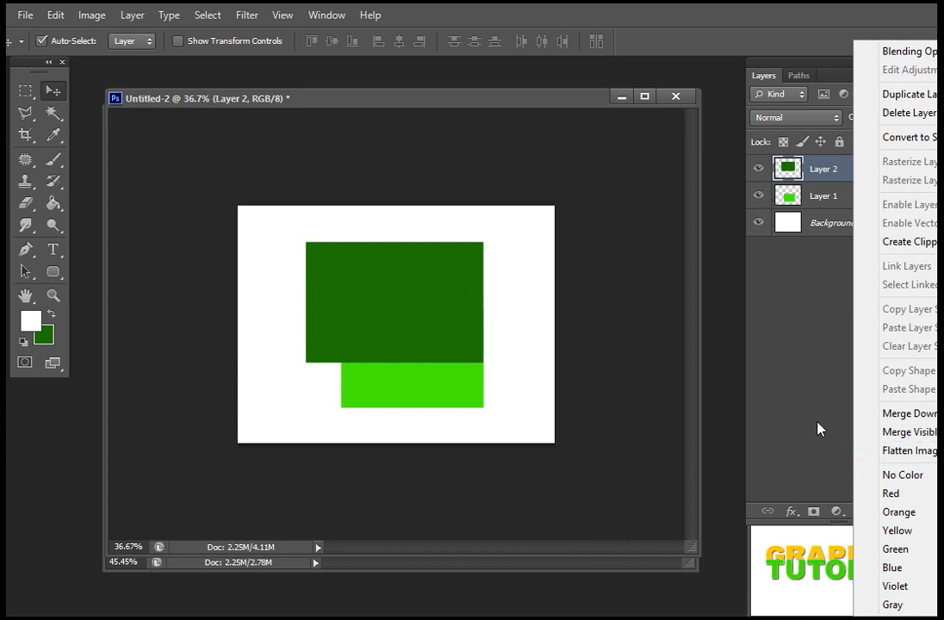
left_click(833, 285)
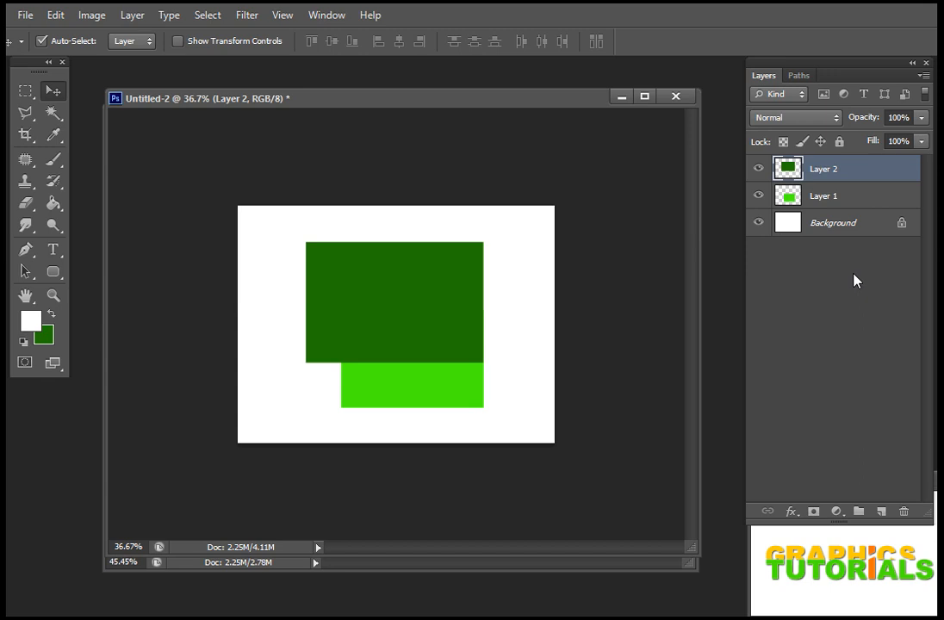
left_click(857, 212, "shift")
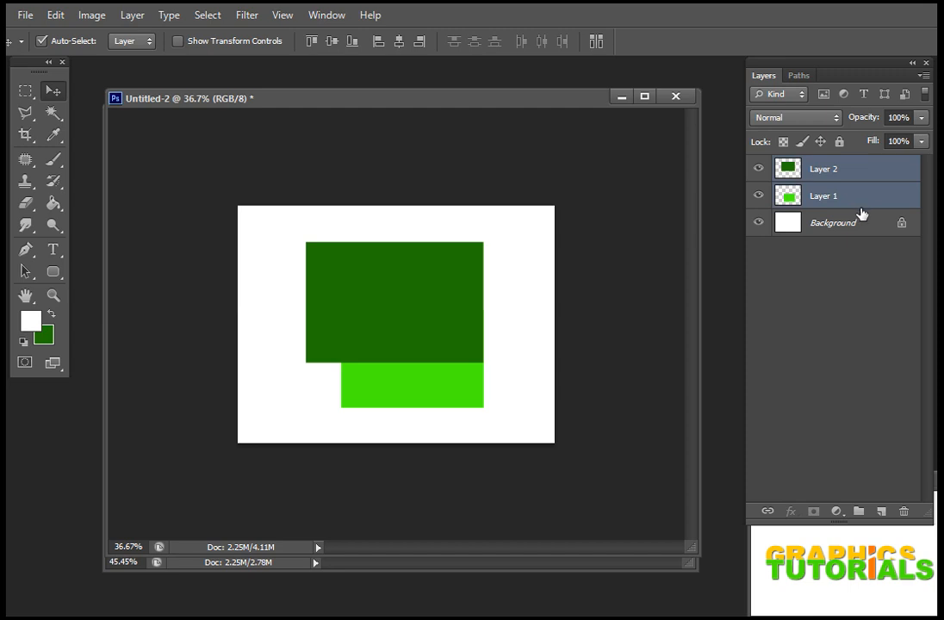
key("ctrl+e")
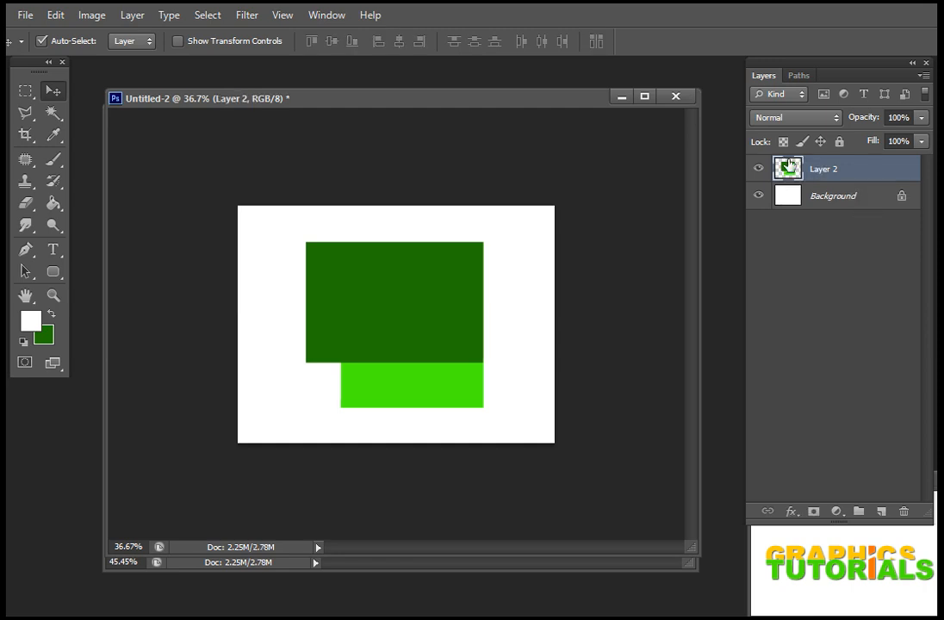
left_click(758, 170)
left_click(758, 171)
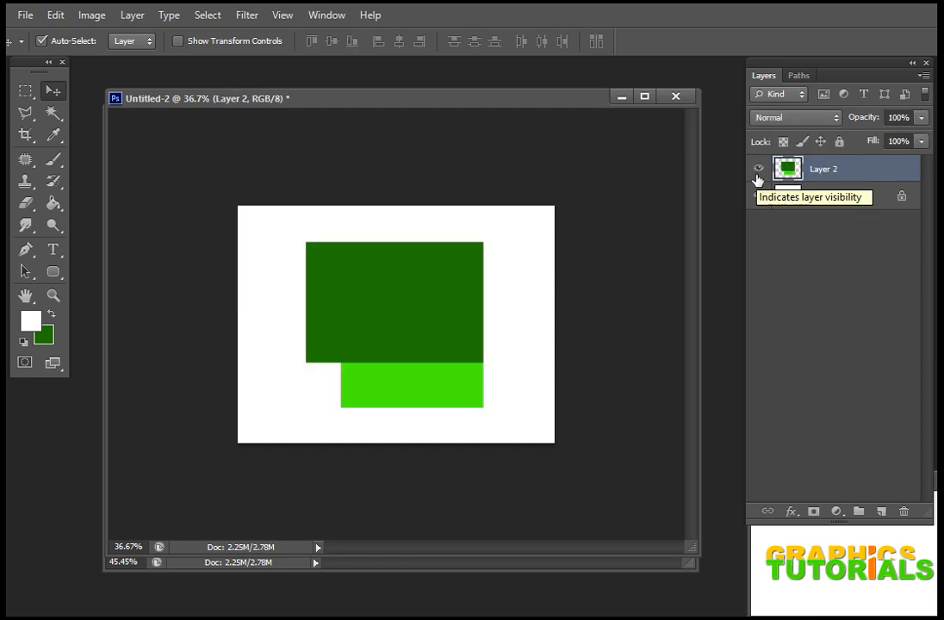
Step: Check the topics list in Untitled-1, return to Untitled-2, and move the merged rectangles left and slightly down
left_click(289, 565)
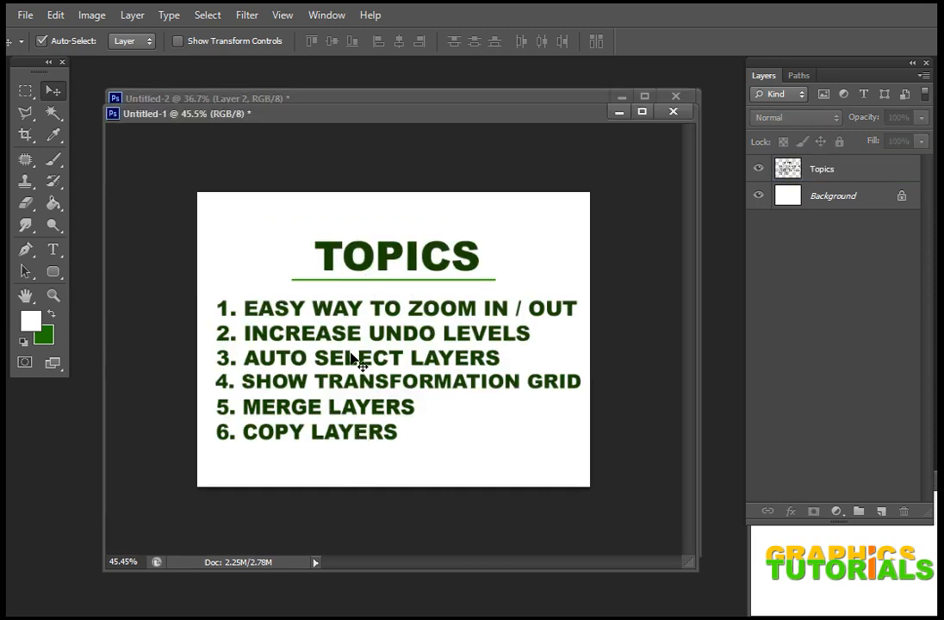
left_click(361, 94)
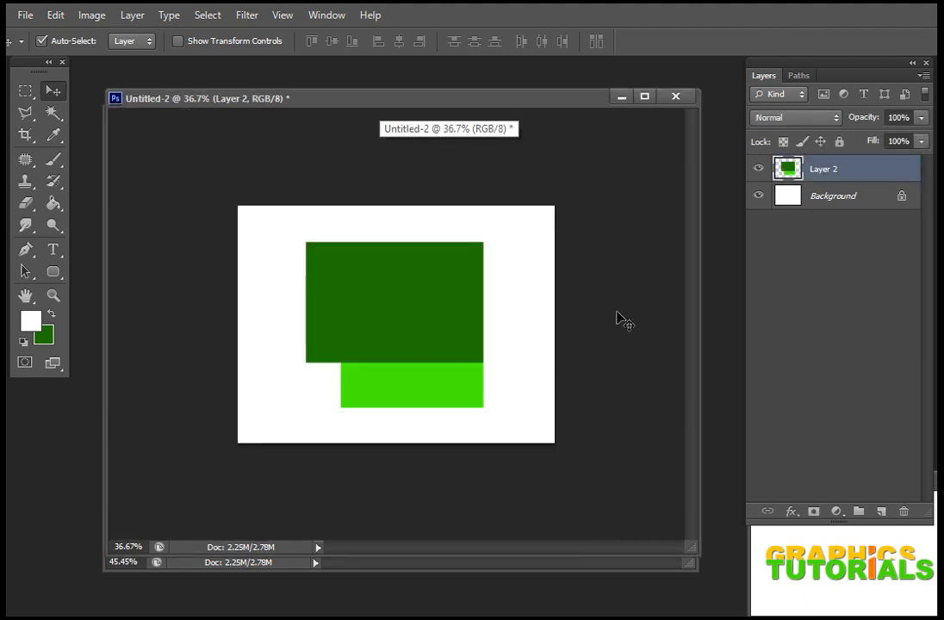
left_click_drag(443, 341, 393, 357)
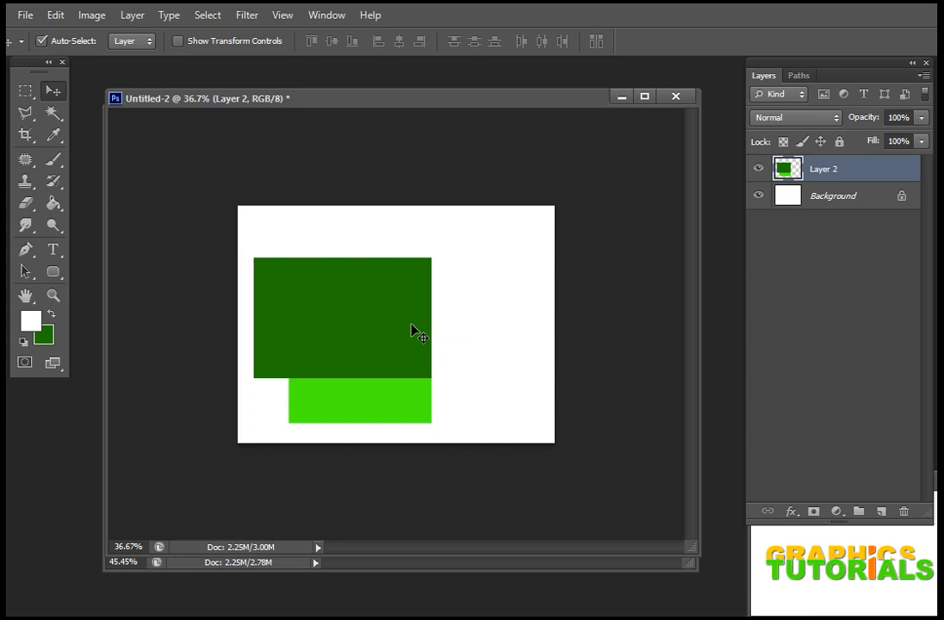
Step: Make a copy of the merged rectangles offset right and slightly up directly on the canvas, and delete the copy
left_click_drag(411, 324, 487, 329)
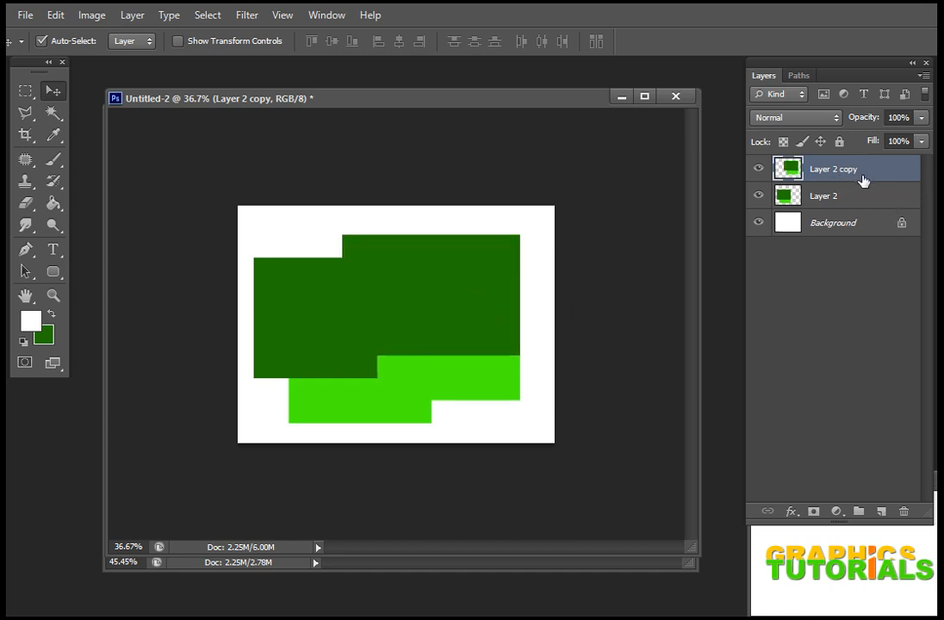
key("Delete")
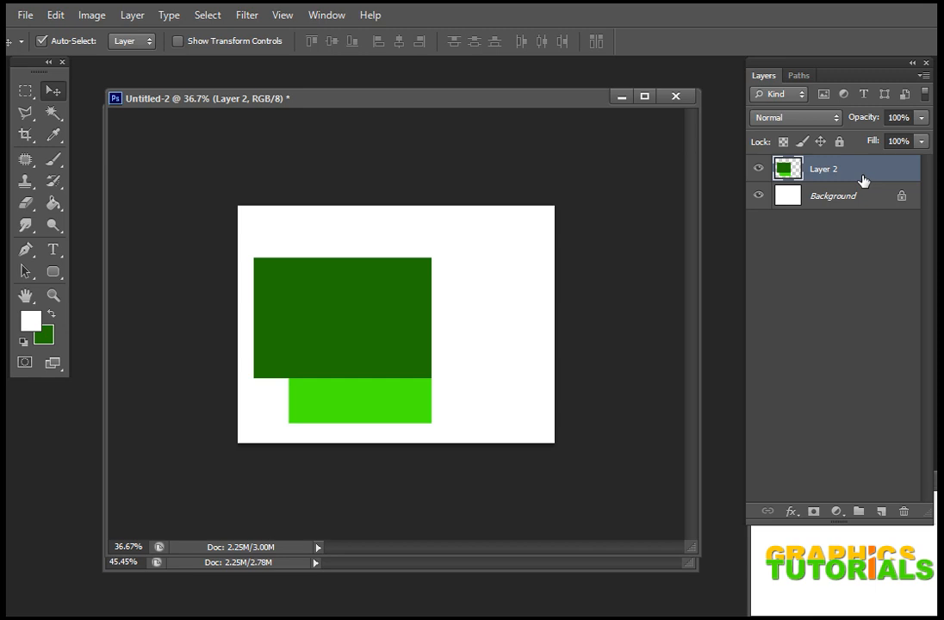
Step: Duplicate Layer 2 within the layer stack, move the copy right and up on the canvas, and delete it
left_click_drag(852, 177, 880, 512)
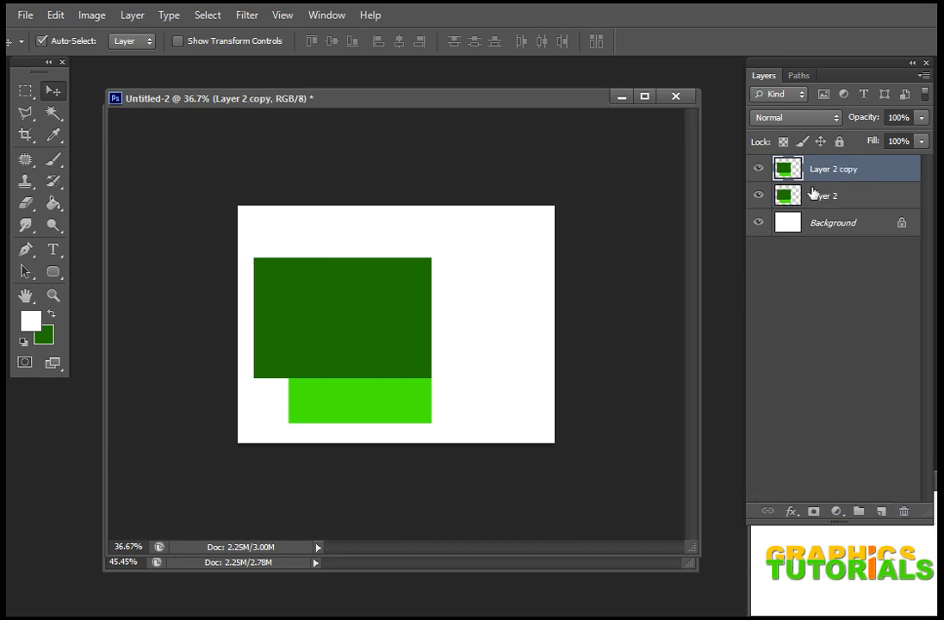
left_click_drag(425, 297, 508, 274)
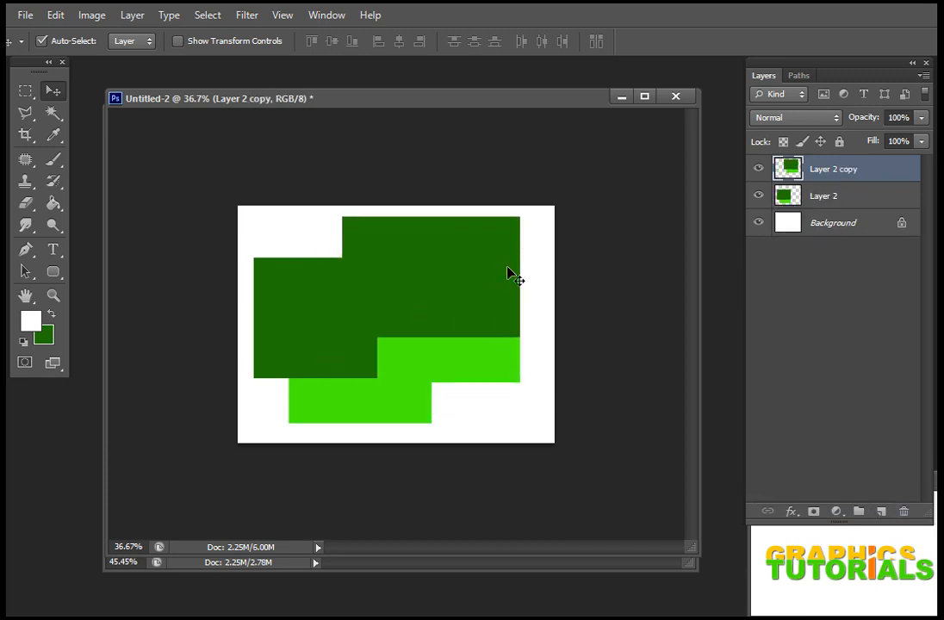
key("Delete")
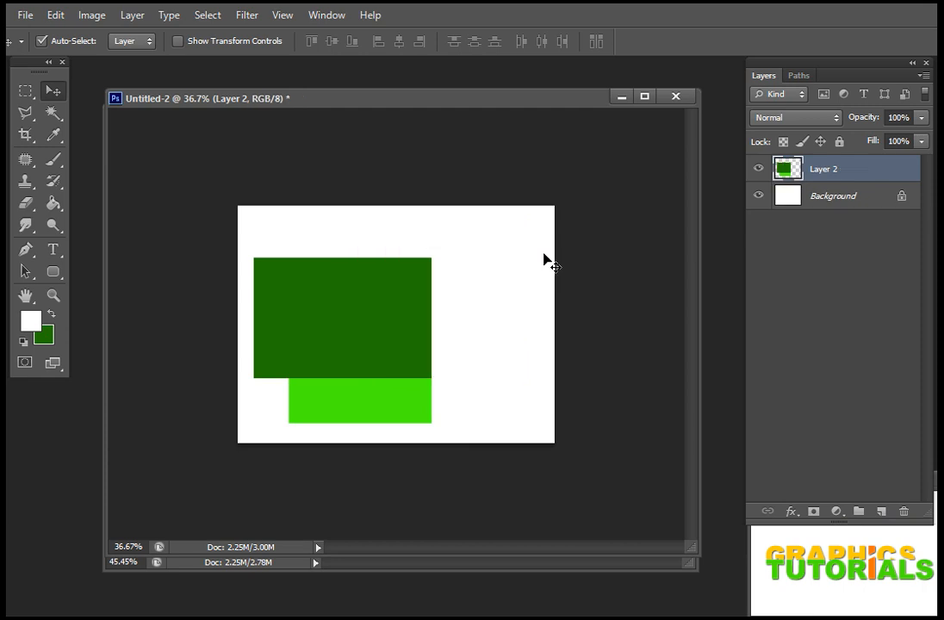
Step: Copy the merged rectangles once more, offset right and slightly up from the original, and delete Layer 2 copy
left_click_drag(390, 310, 478, 299)
key("ctrl+j")
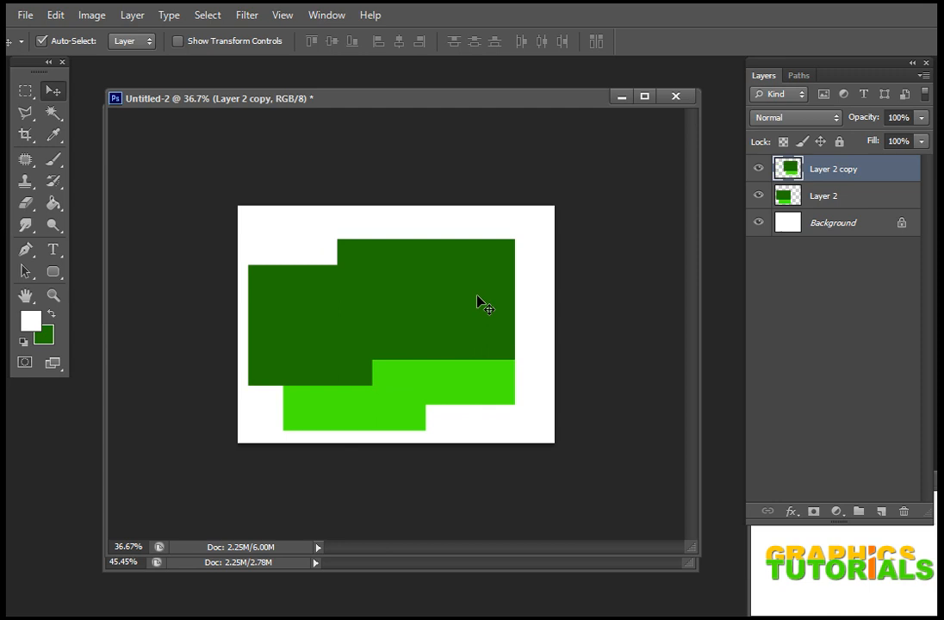
key("Delete")
Step: Nudge the merged rectangles up, duplicate Layer 2 in place, and delete the copy after shifting it right
left_click_drag(358, 305, 389, 298)
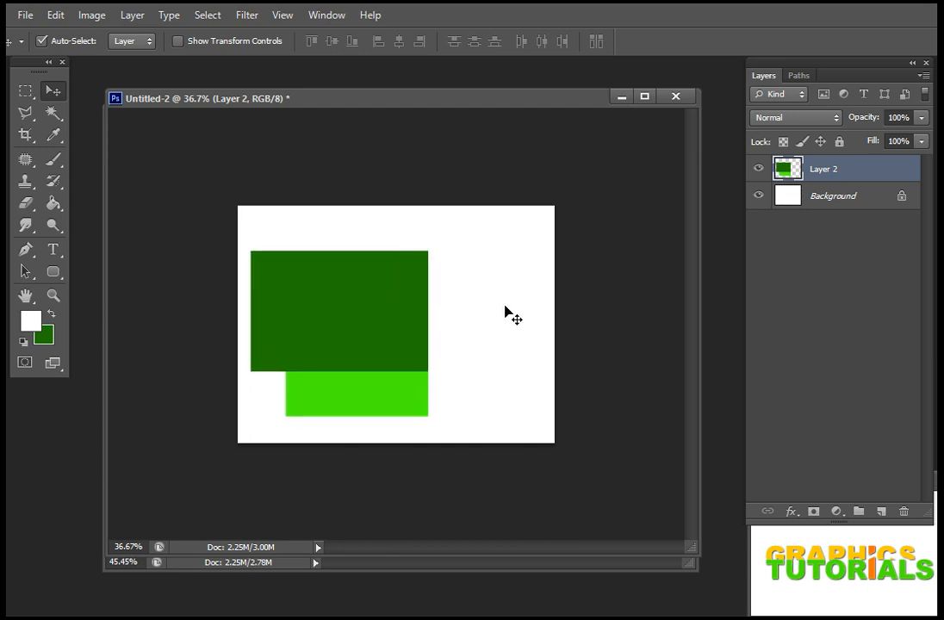
key("ctrl+j")
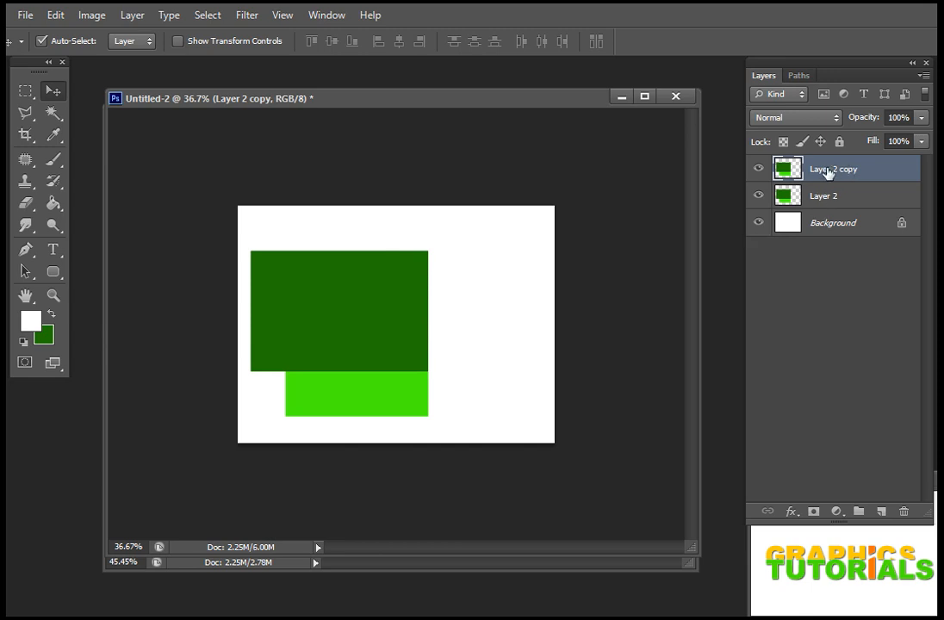
left_click_drag(374, 317, 464, 298)
key("Delete")
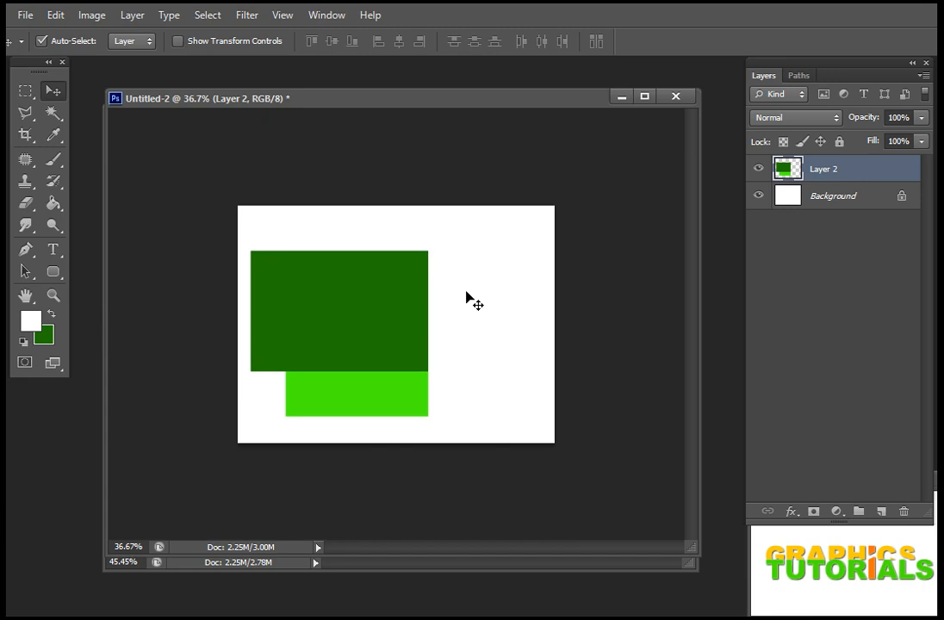
Step: Duplicate Layer 2 in place, merge the copy back down, and move the rectangles slightly down
left_click_drag(889, 175, 880, 512)
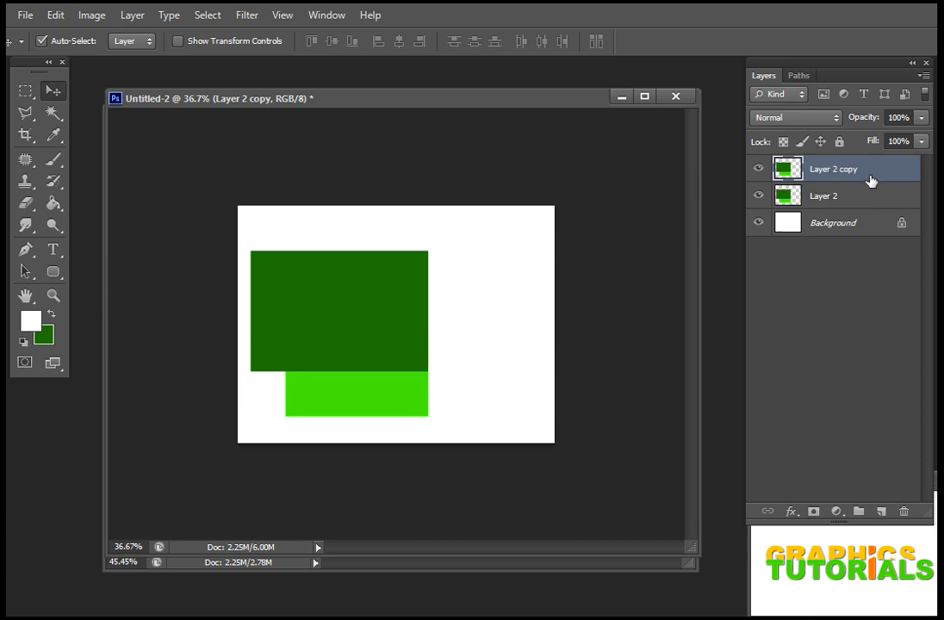
key("ctrl+e")
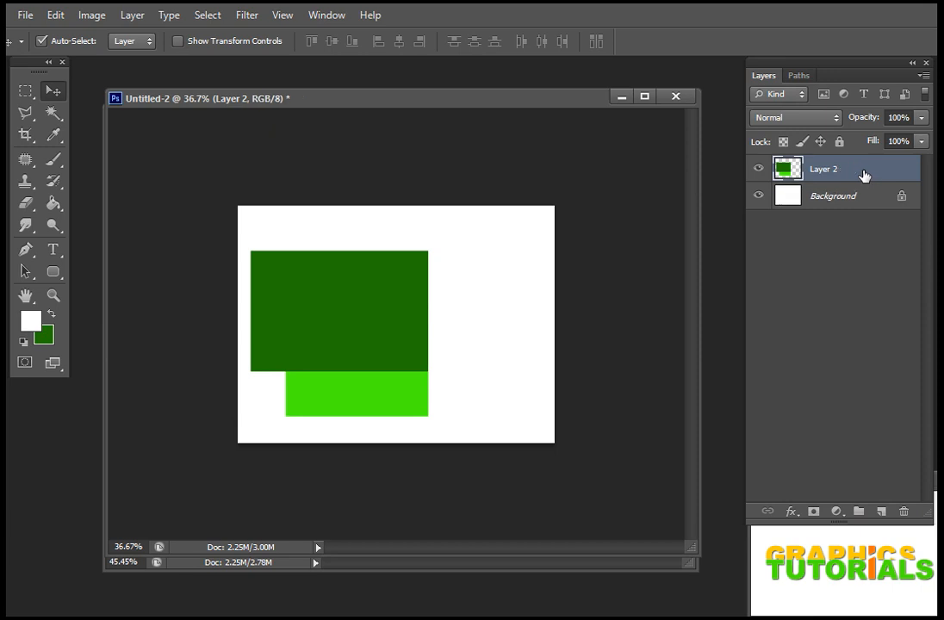
mouse_move(419, 297)
left_mouse_down()
mouse_move(432, 308)
mouse_move(445, 297)
mouse_move(418, 309)
left_mouse_up()
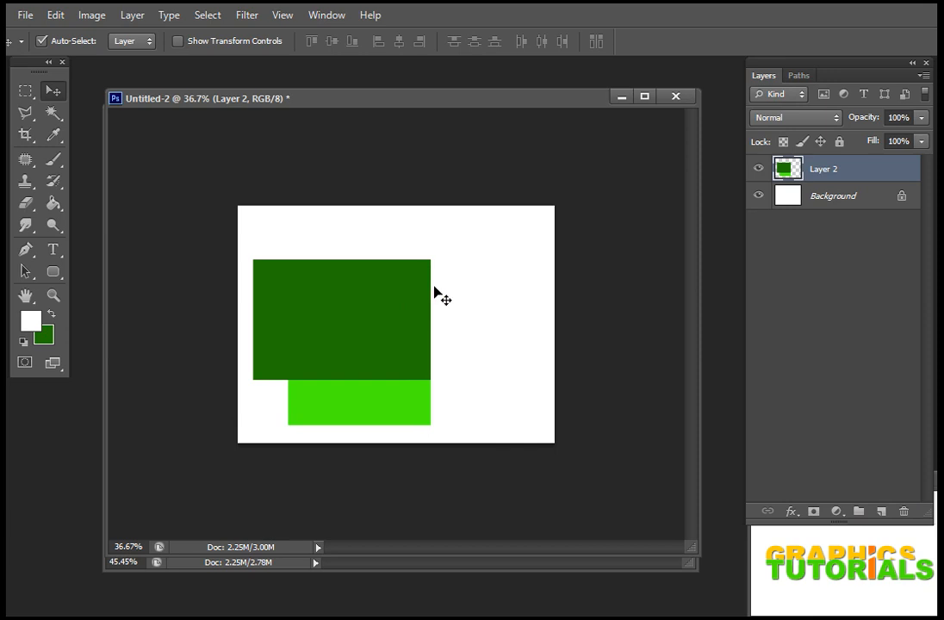
Step: Duplicate the merged rectangles, offset the copy right and up, and merge it into Layer 2
key("ctrl+j")
left_click_drag(353, 345, 447, 313)
key("ctrl+e")
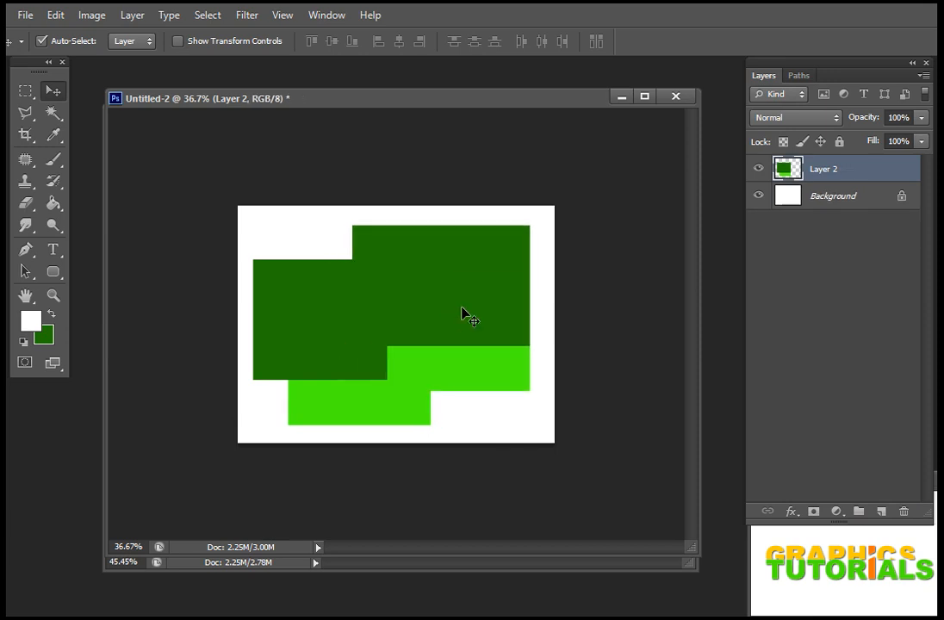
Step: Undo the last merge, move and duplication of the rectangles
key("ctrl+alt+z")
key("ctrl+alt+z")
key("ctrl+alt+z")
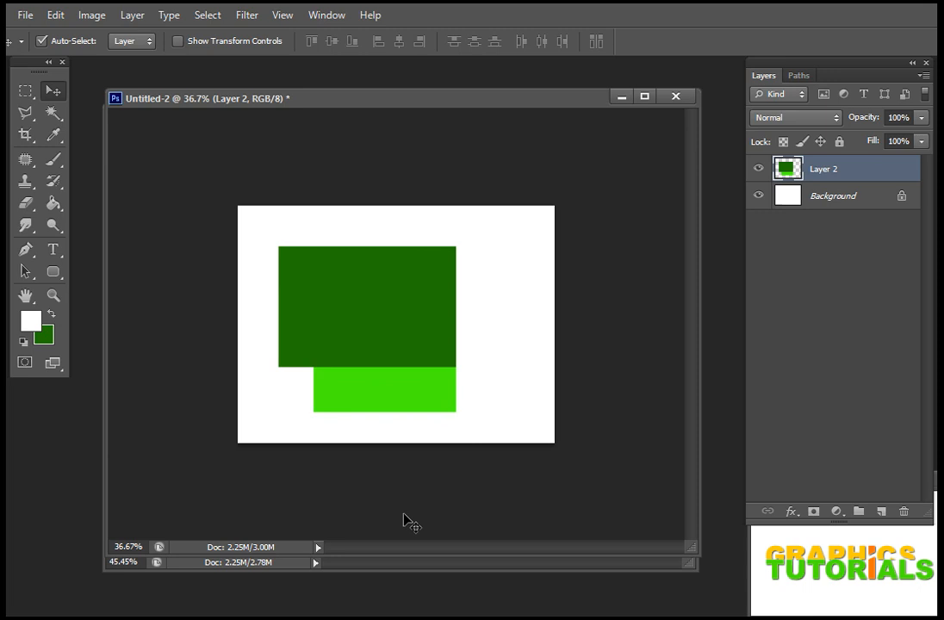
Step: Check the topics list in Untitled-1, shift its window slightly down, and bring Untitled-2 back to the front
left_click(421, 563)
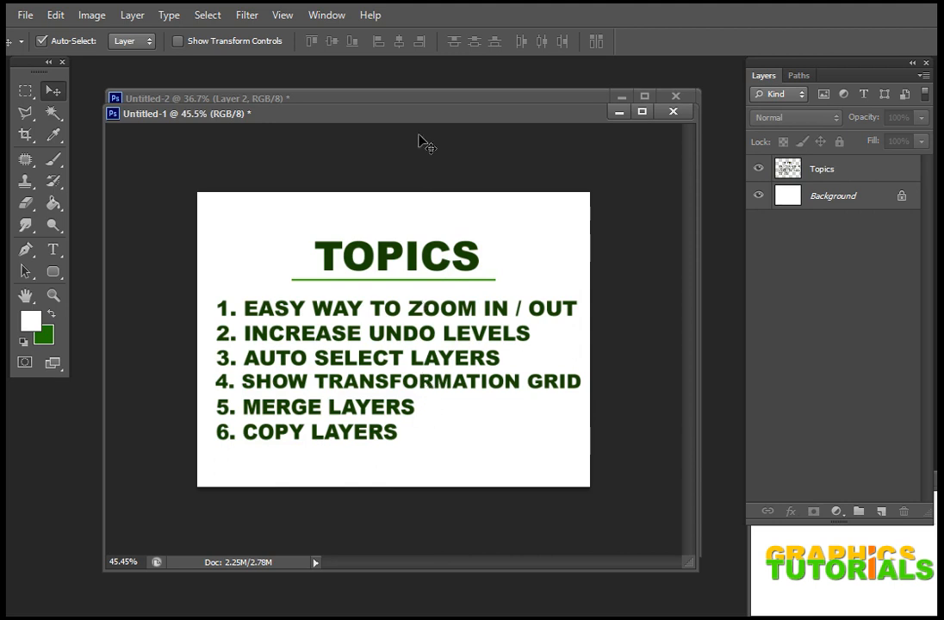
left_click_drag(421, 120, 421, 143)
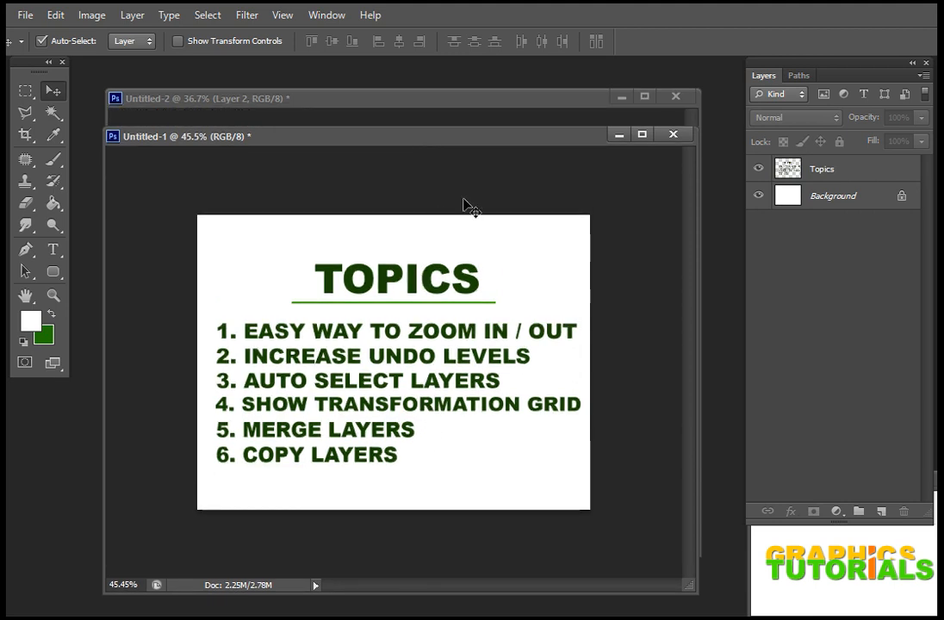
left_click(503, 104)
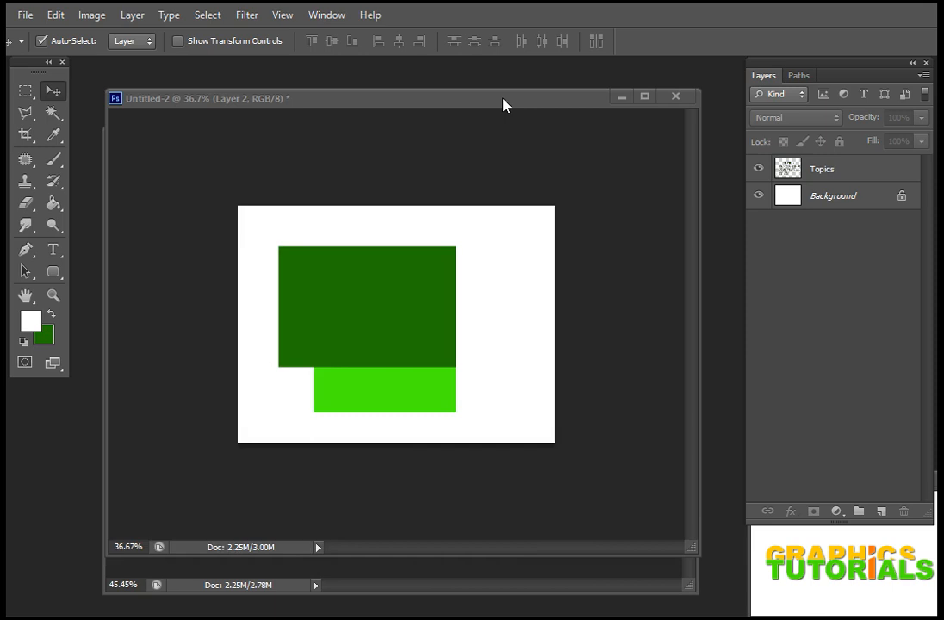